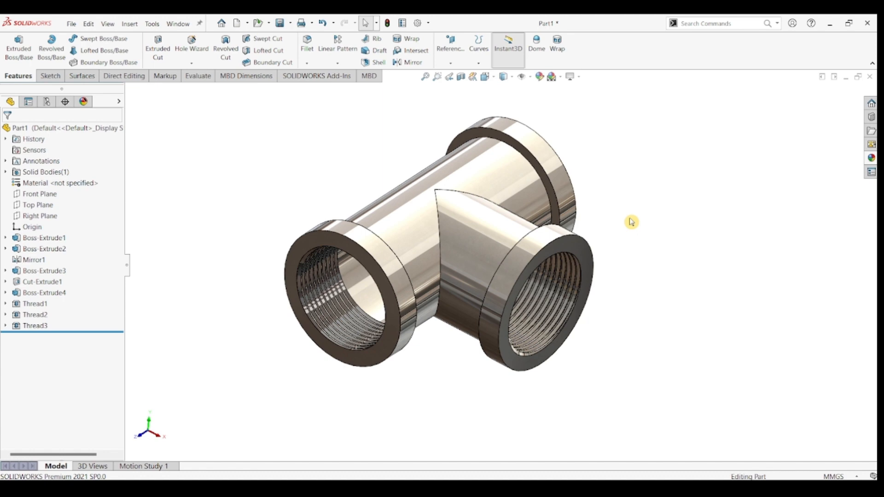
Create a new part document.
click(72, 24)
click(82, 39)
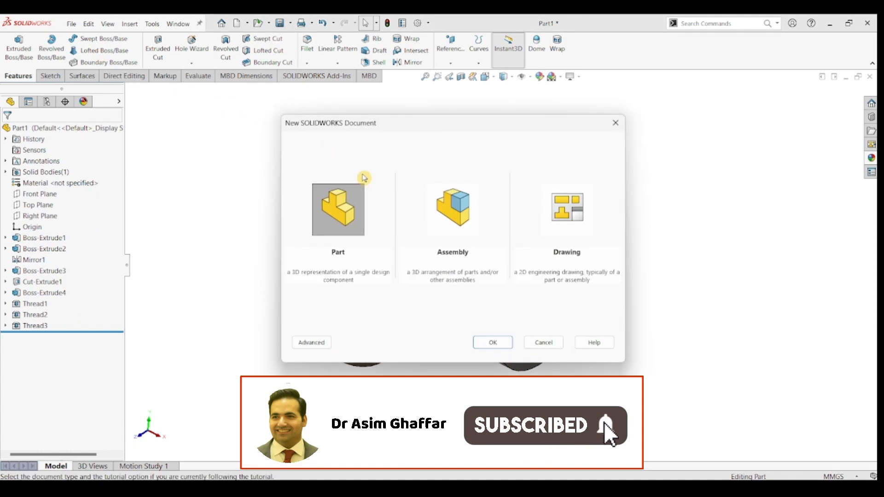
click(492, 342)
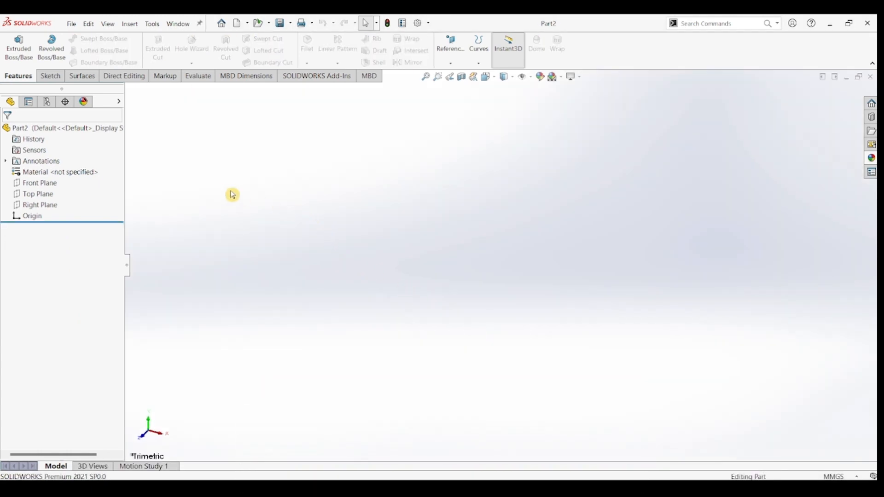
Sketch two concentric circles centred on the origin on the Front Plane, with radii of about 49 mm and 59 mm.
click(39, 184)
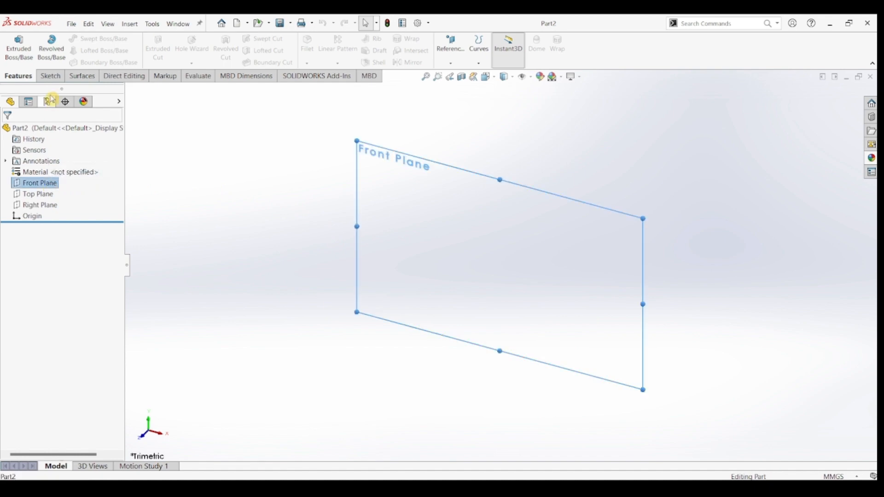
click(51, 77)
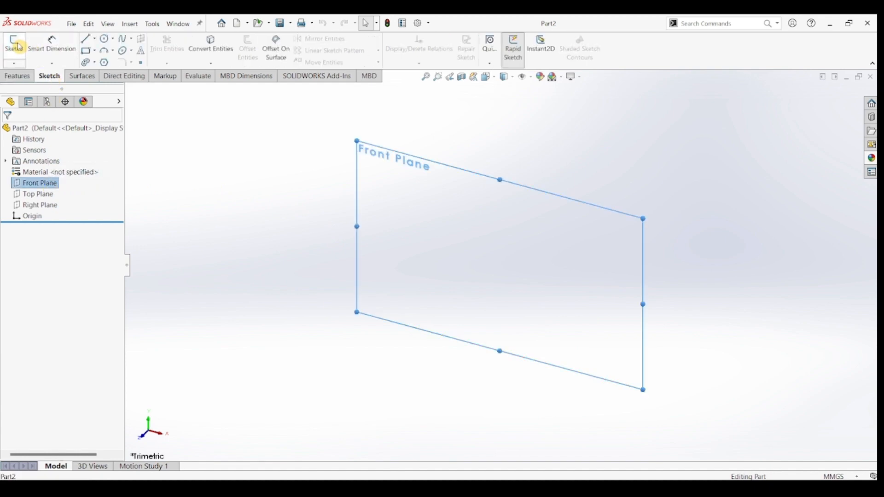
click(17, 45)
click(104, 40)
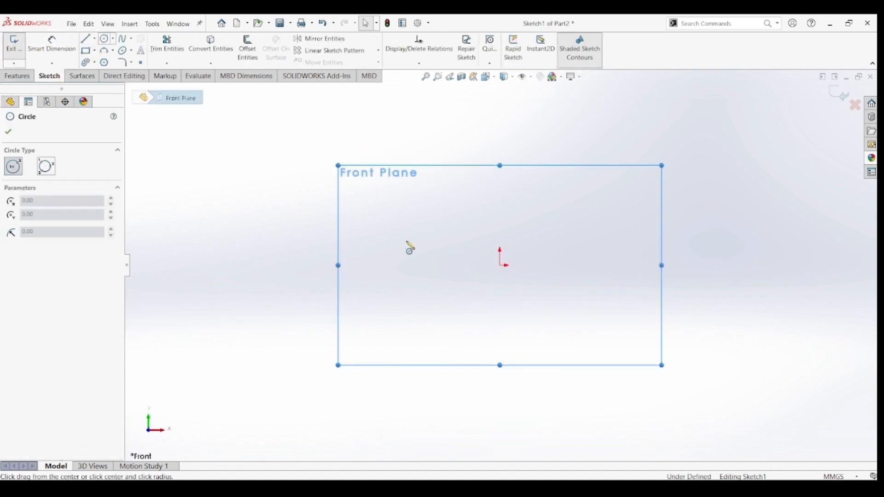
click(500, 266)
click(573, 324)
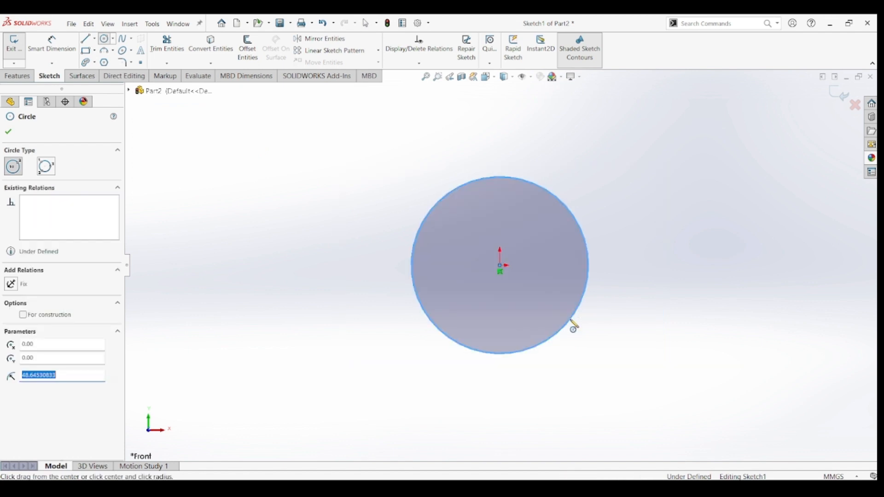
click(58, 48)
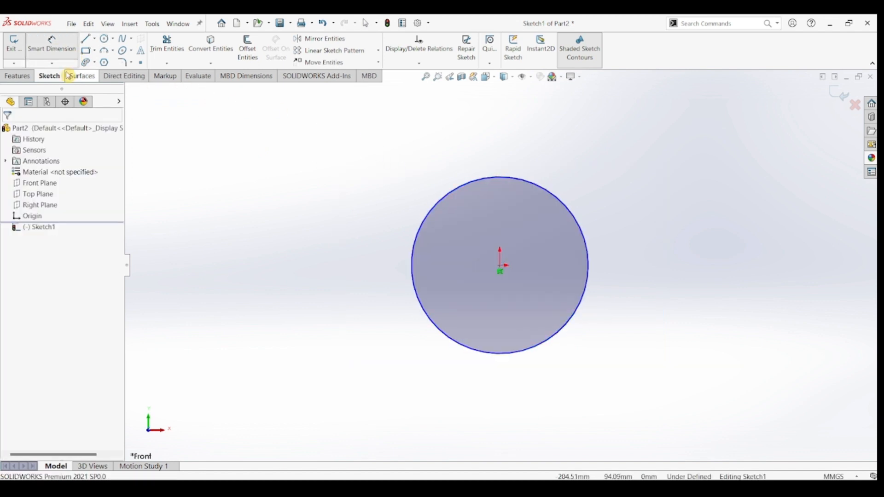
click(104, 38)
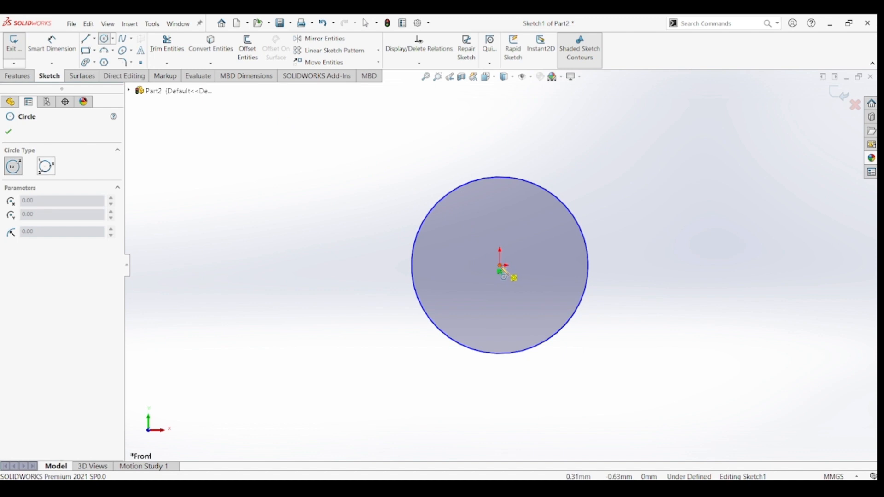
click(500, 265)
click(583, 340)
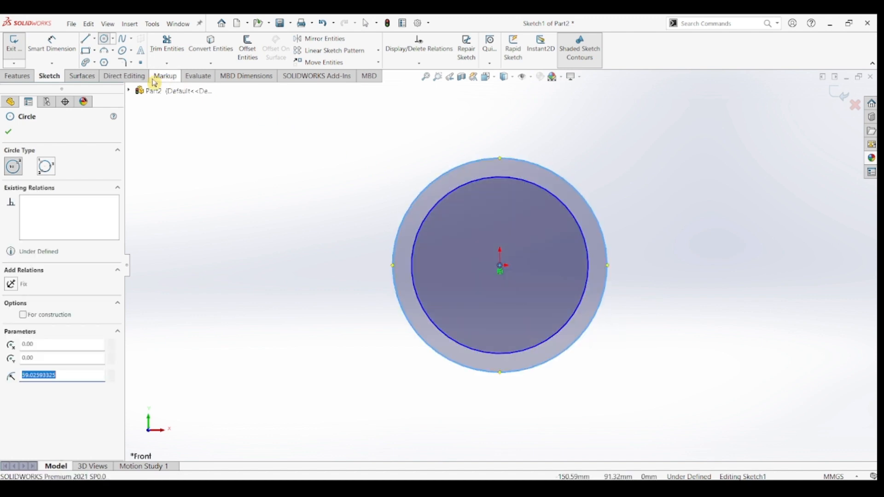
Dimension the inner circle's diameter to 26 mm and the outer circle's diameter to 30 mm.
click(70, 55)
click(572, 218)
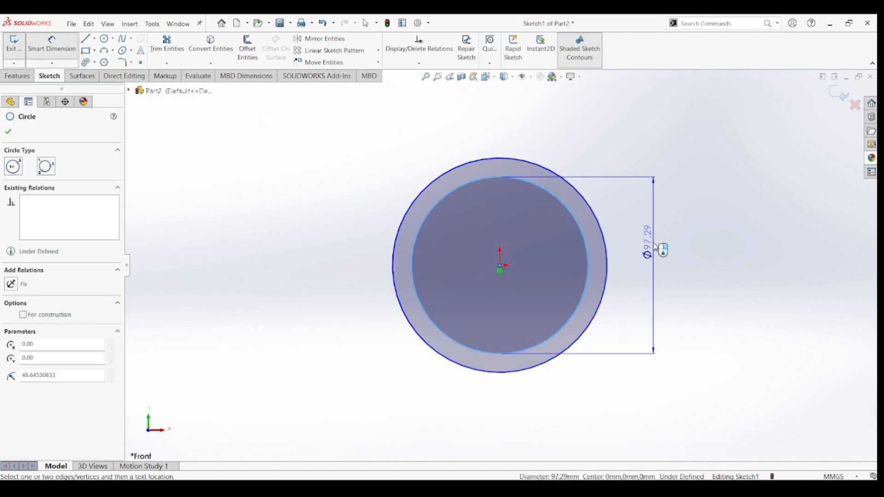
click(650, 251)
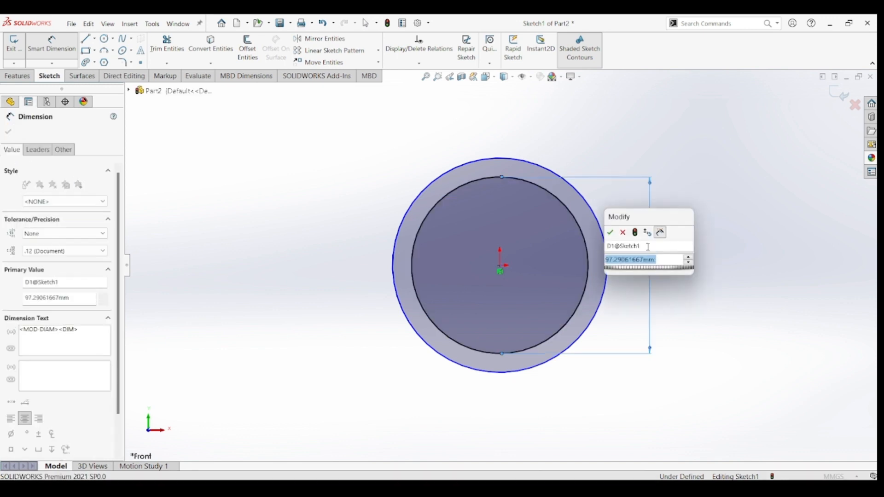
text(26)
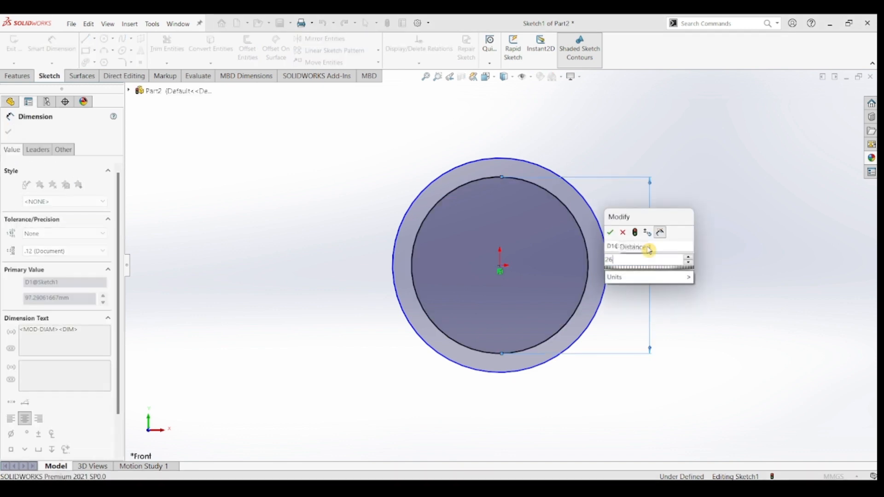
key(Return)
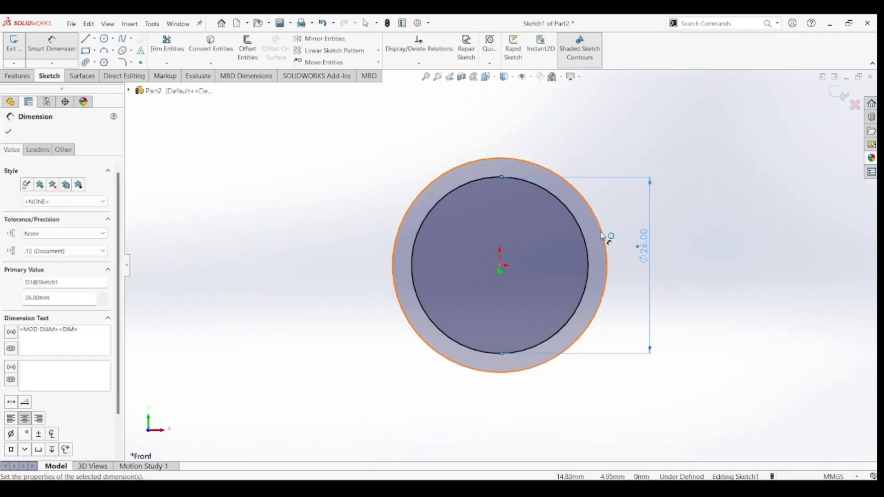
click(604, 240)
click(675, 256)
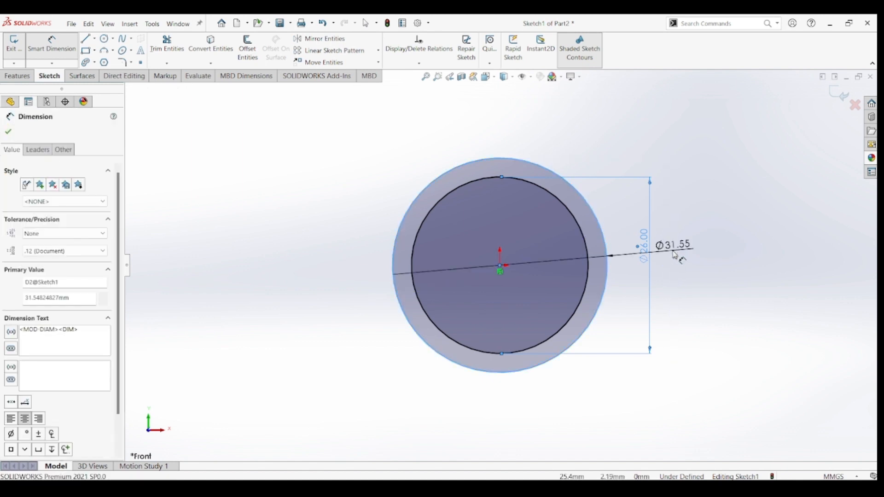
text(30)
key(Return)
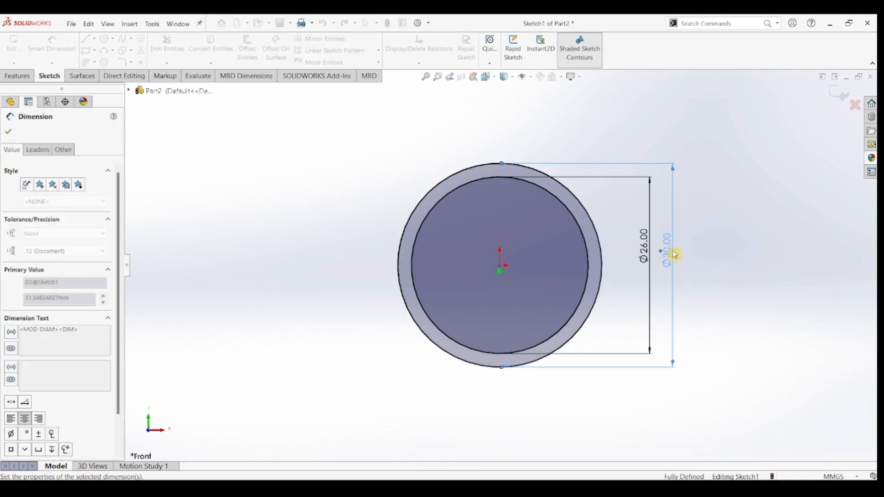
Extrude the ring profile 65 mm with the Mid Plane end condition to form the pipe.
click(24, 77)
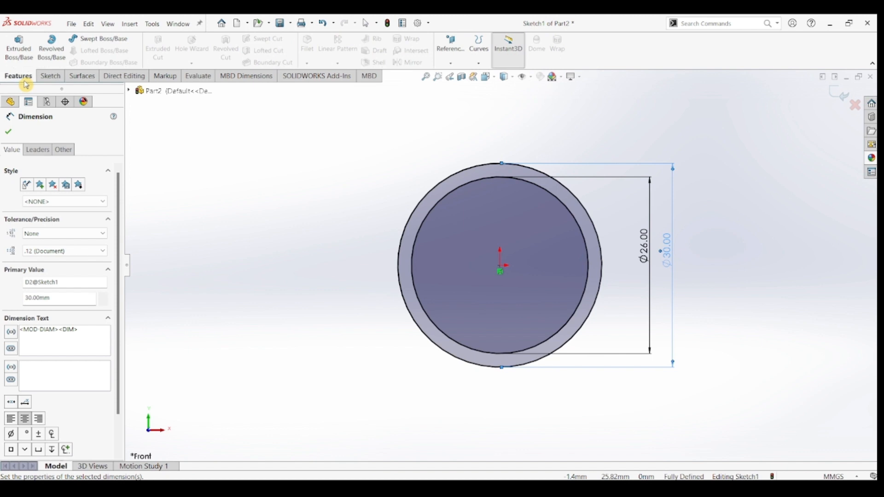
click(19, 51)
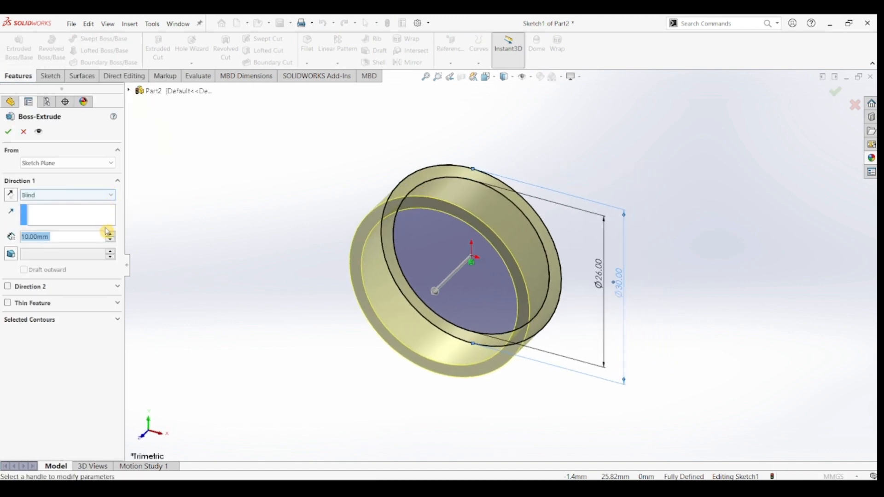
click(108, 195)
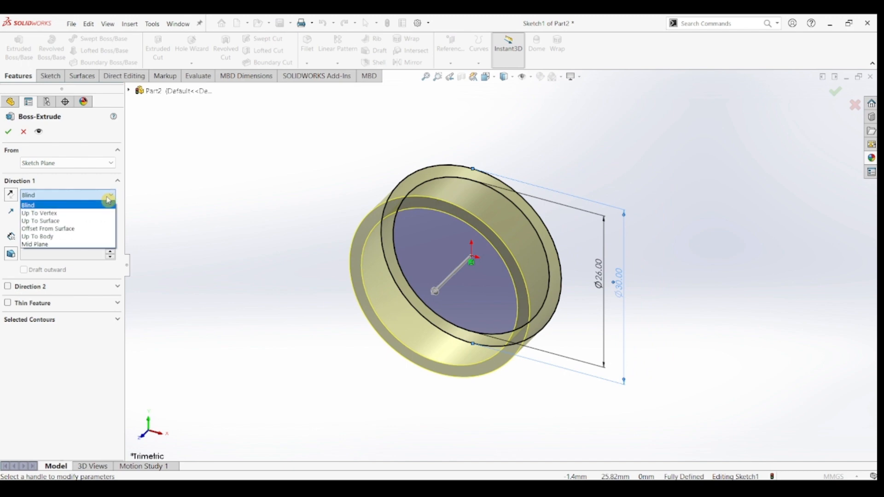
click(87, 244)
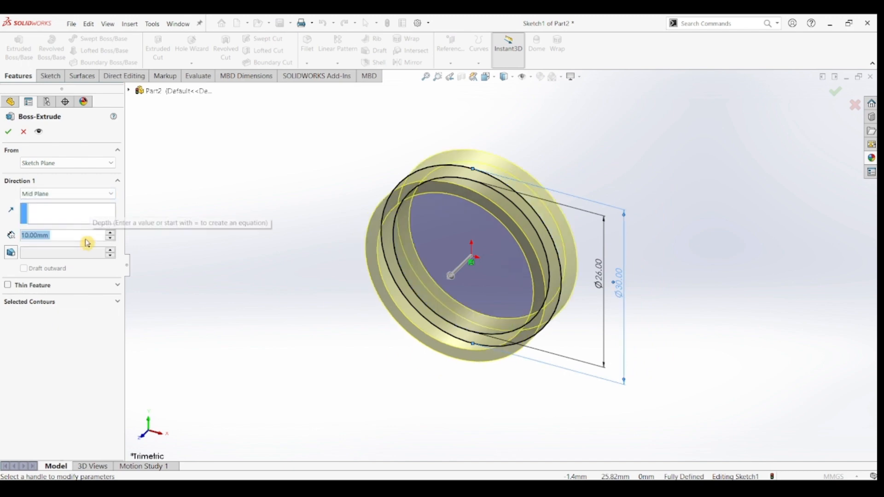
text(65)
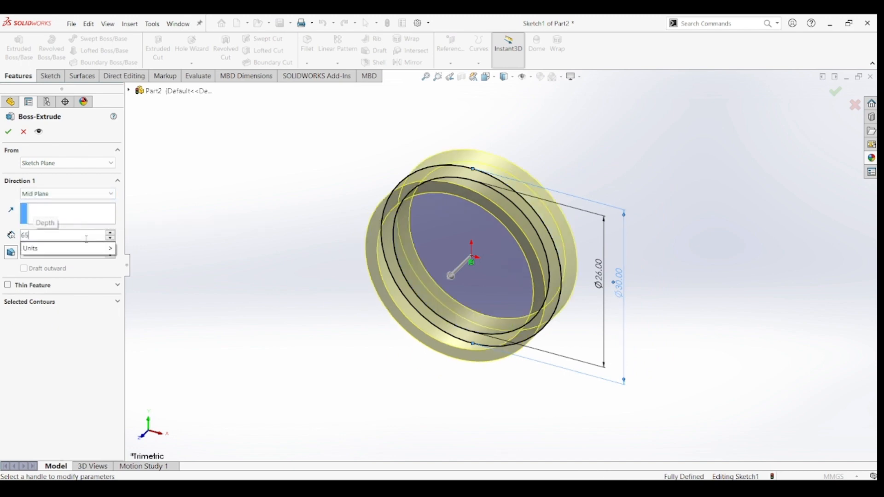
key(Return)
click(9, 131)
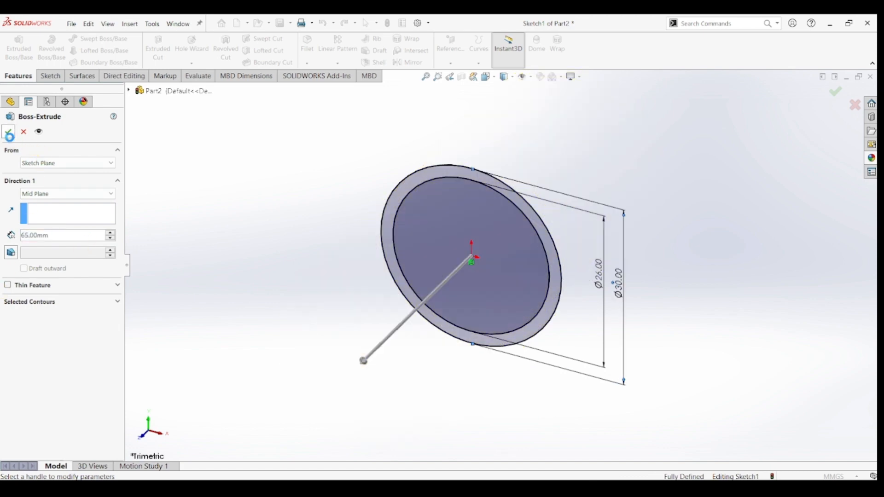
key(f)
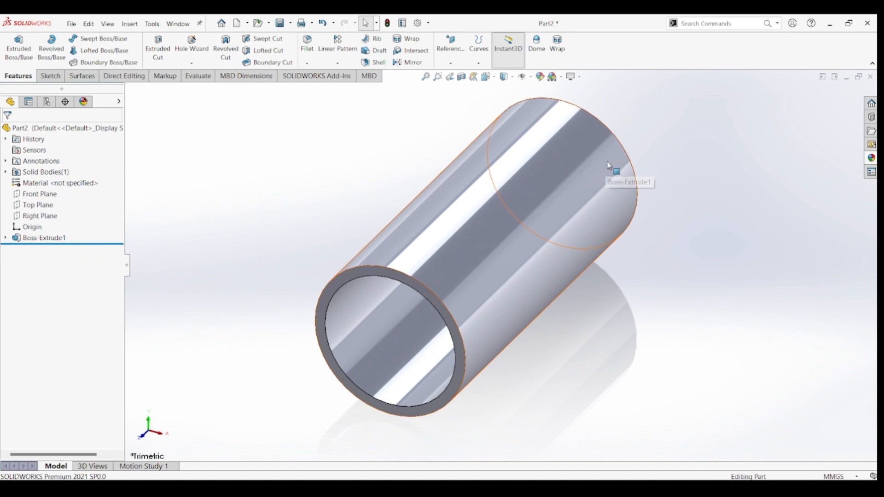
Start a sketch on the pipe's front end face and draw an origin-centred circle of about 16.5 mm radius.
click(360, 275)
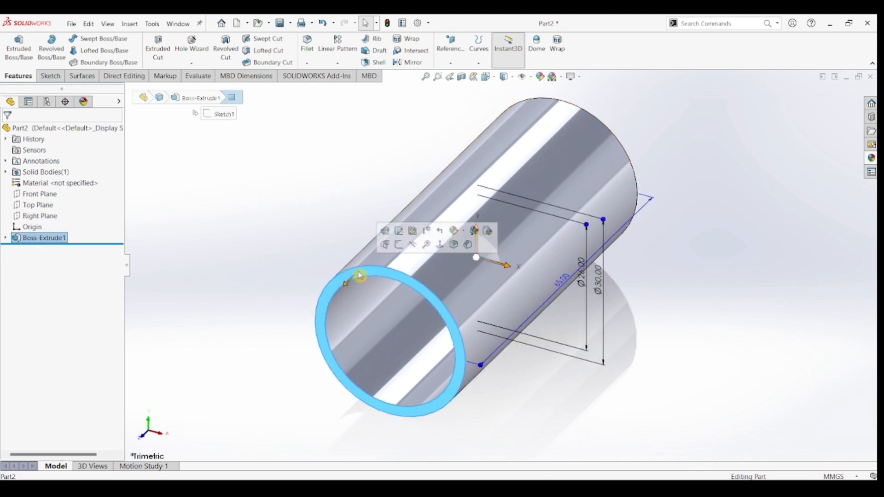
click(433, 238)
click(15, 45)
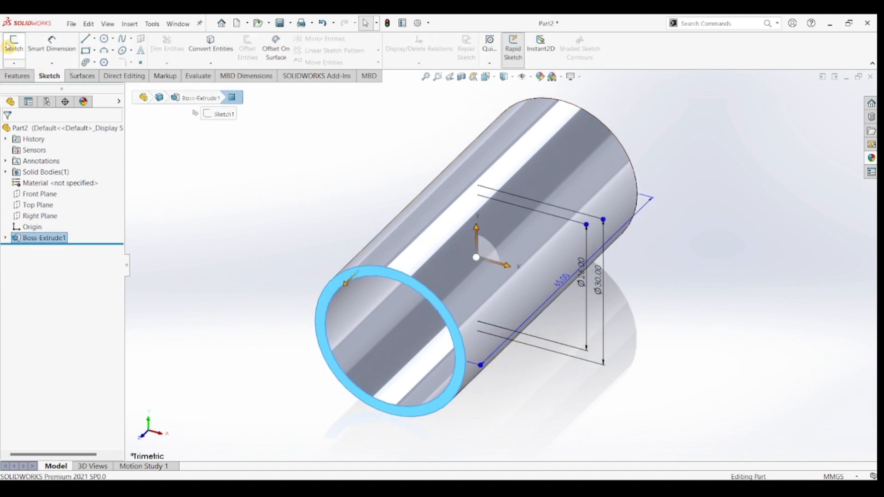
click(104, 38)
click(502, 266)
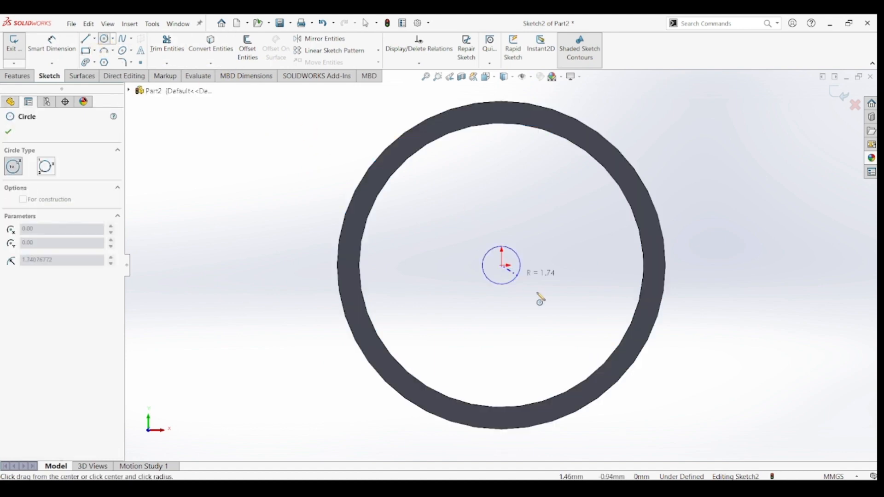
click(635, 395)
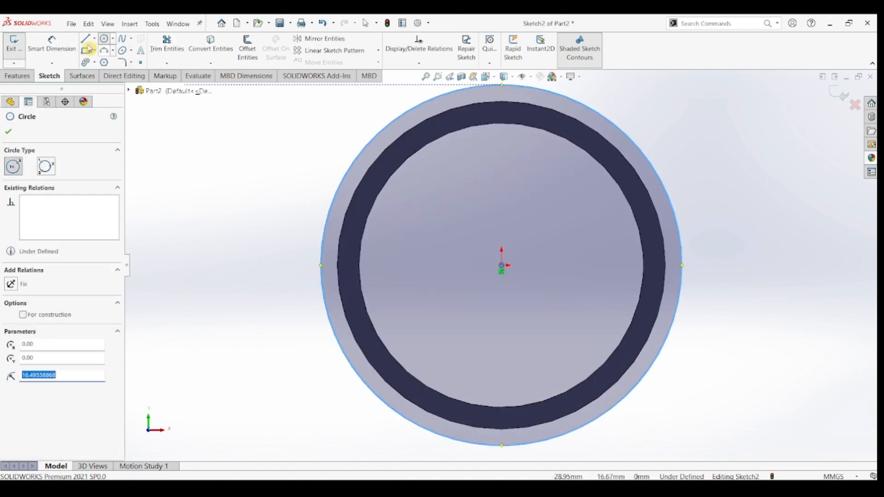
Dimension the new circle's diameter to 35 mm.
click(51, 42)
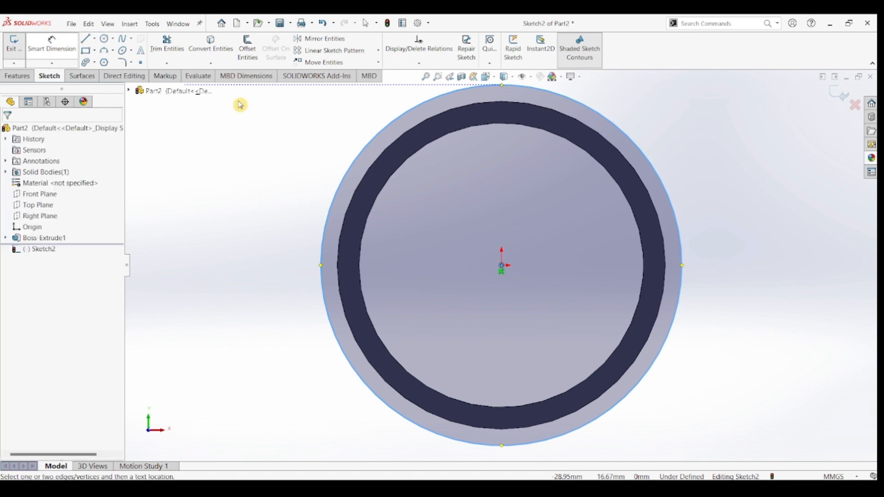
click(687, 270)
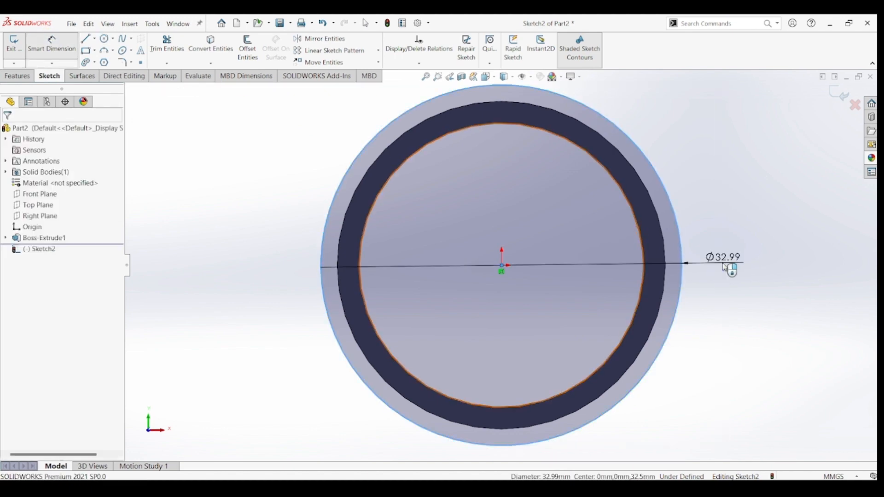
click(732, 269)
text(35)
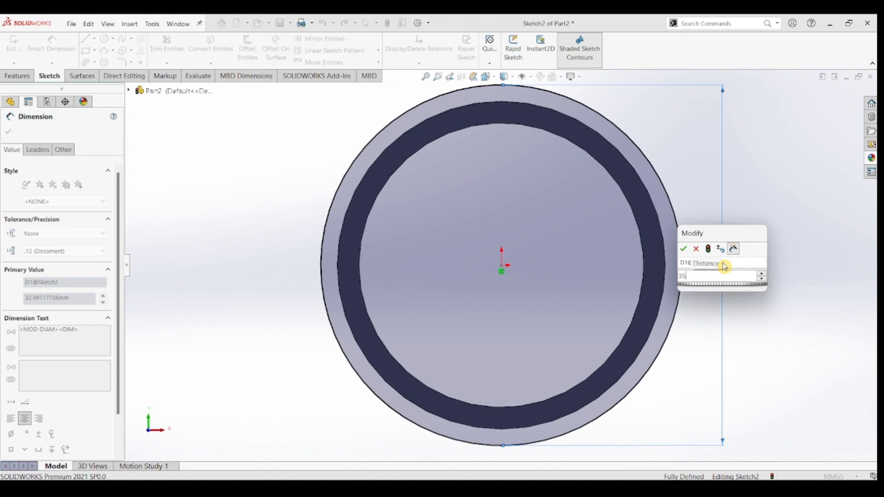
key(Return)
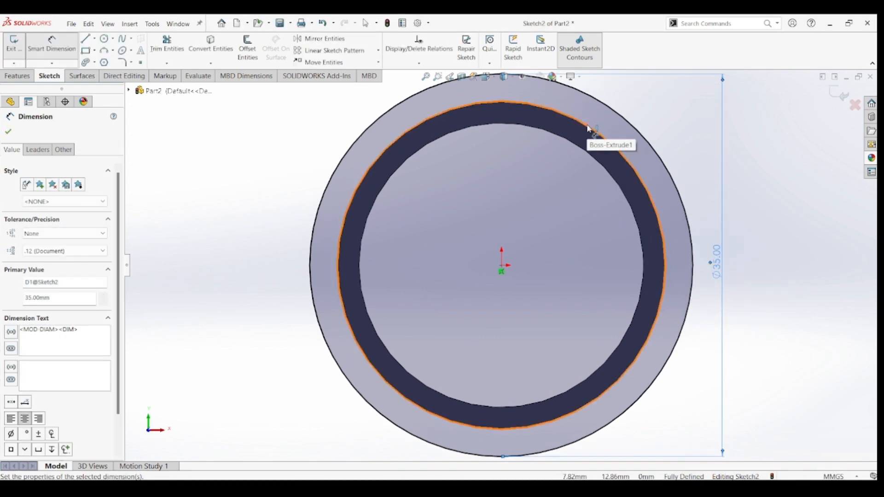
click(17, 136)
Convert the pipe's outer circular edge into an entity of the end-face sketch.
click(211, 46)
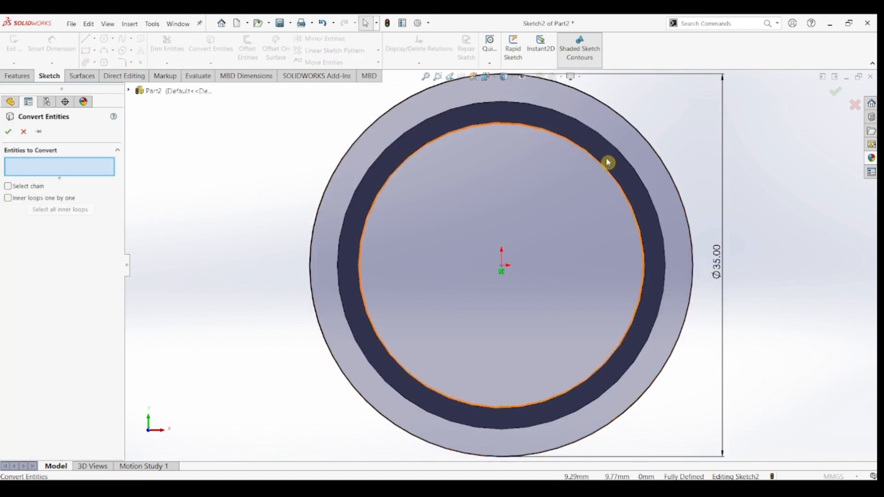
click(621, 155)
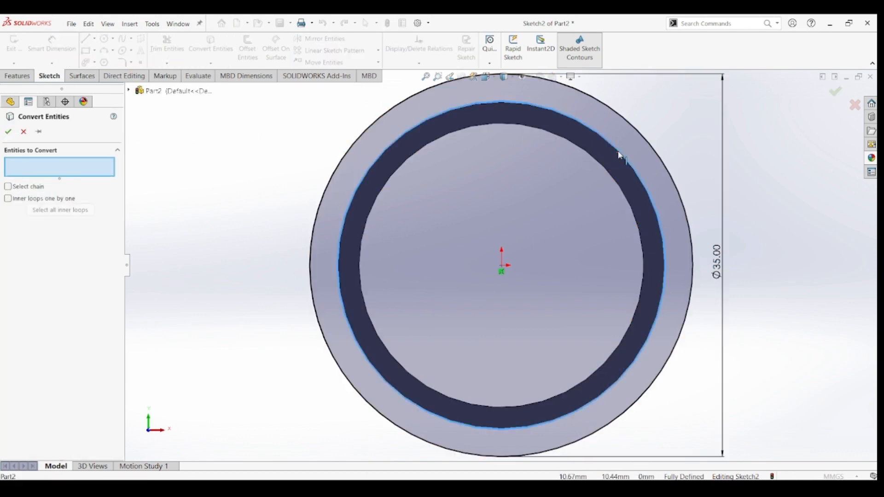
click(7, 133)
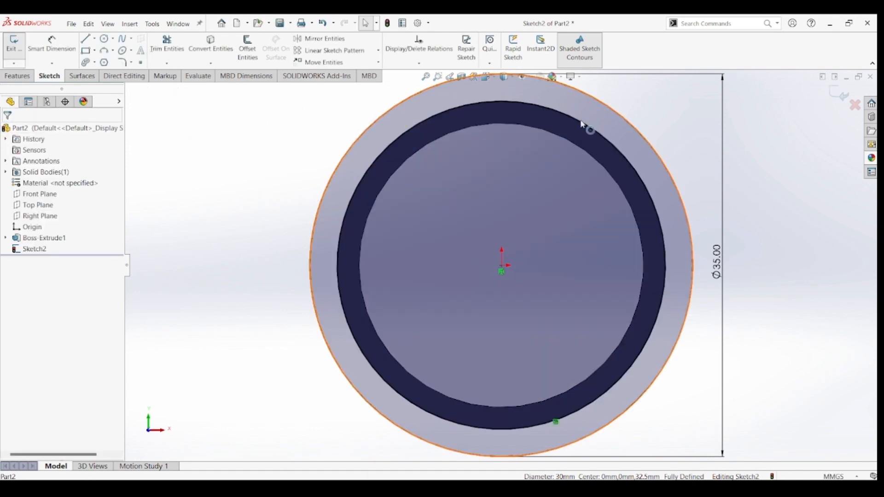
Extrude the ring profile 6 mm in the reversed direction, back along the pipe, merged as an end collar.
click(27, 78)
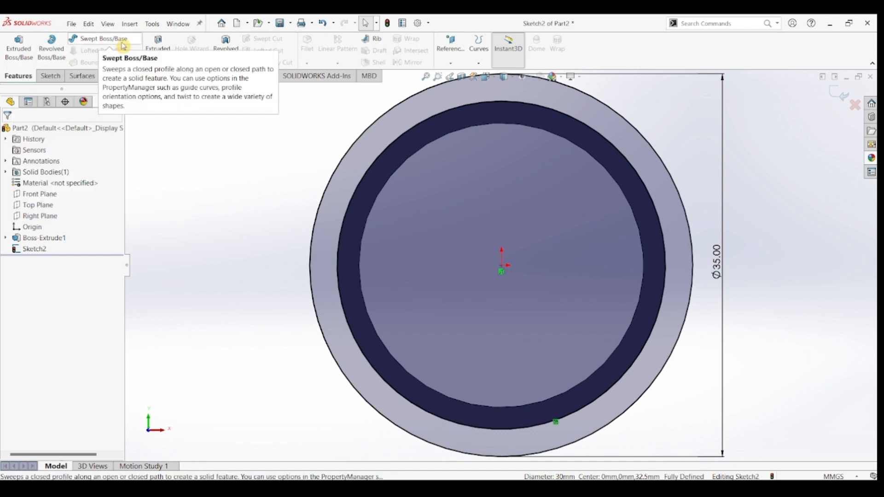
click(18, 46)
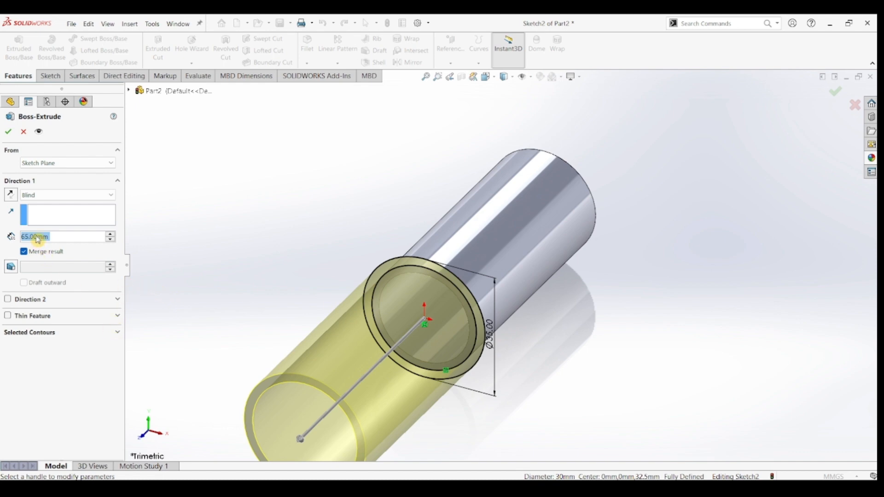
click(14, 198)
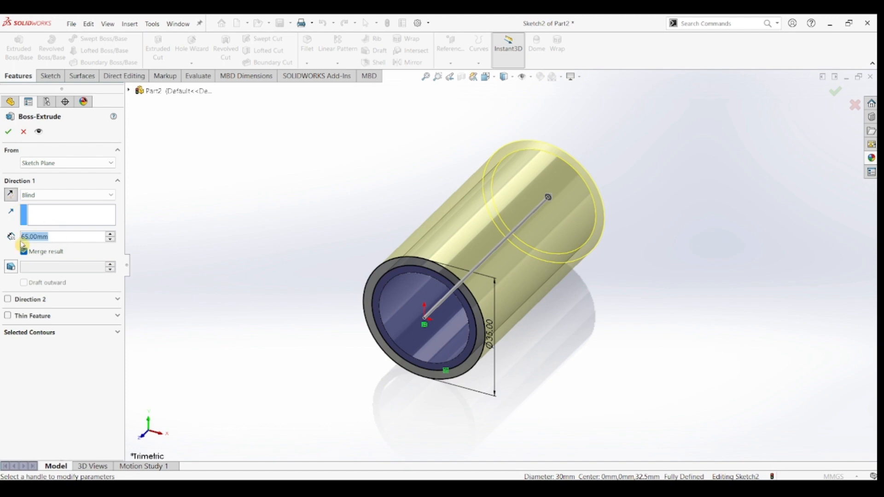
text(6)
key(Return)
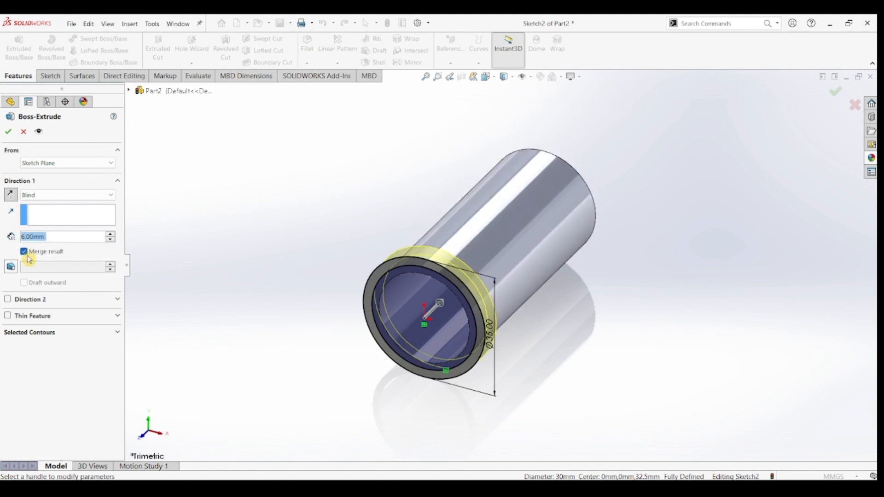
click(9, 133)
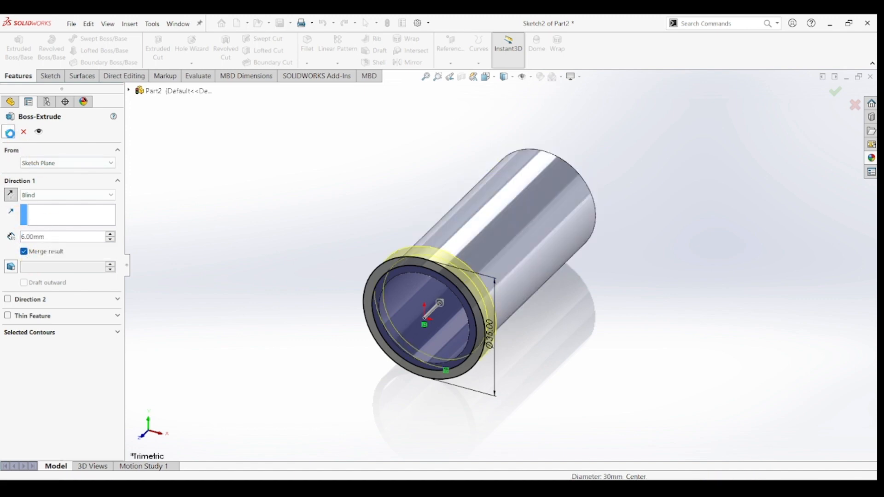
Mirror the pipe extrusion and the end collar about the Front Plane to add a collar on the opposite end.
middle_drag(558, 329, 537, 328)
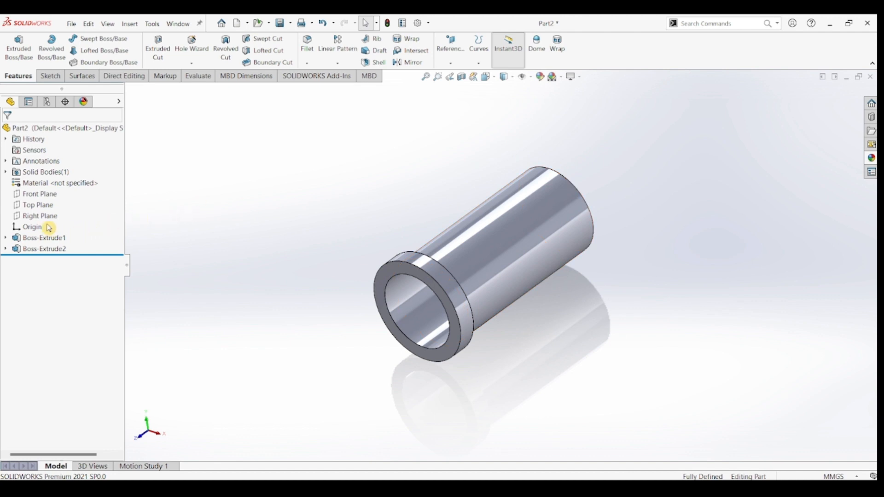
click(40, 194)
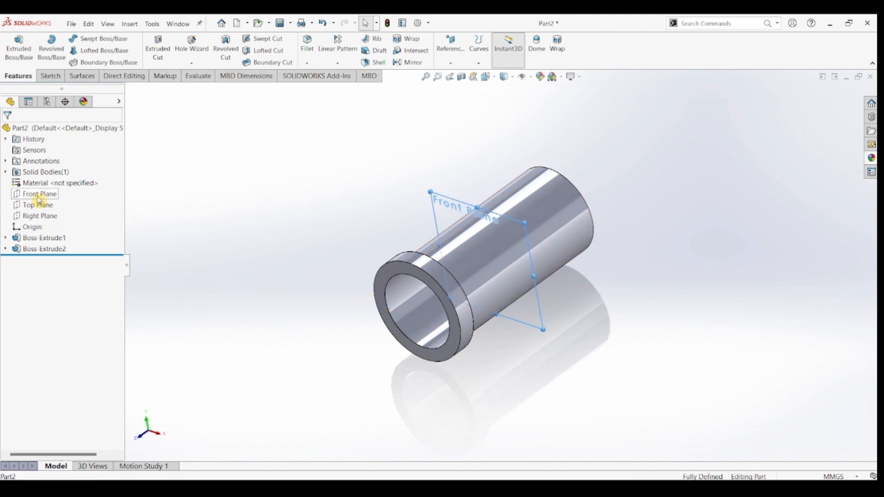
click(410, 62)
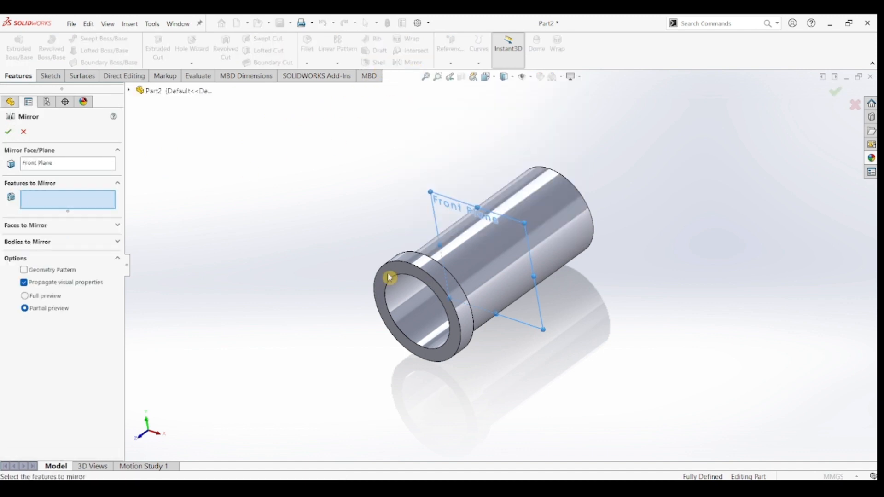
click(421, 277)
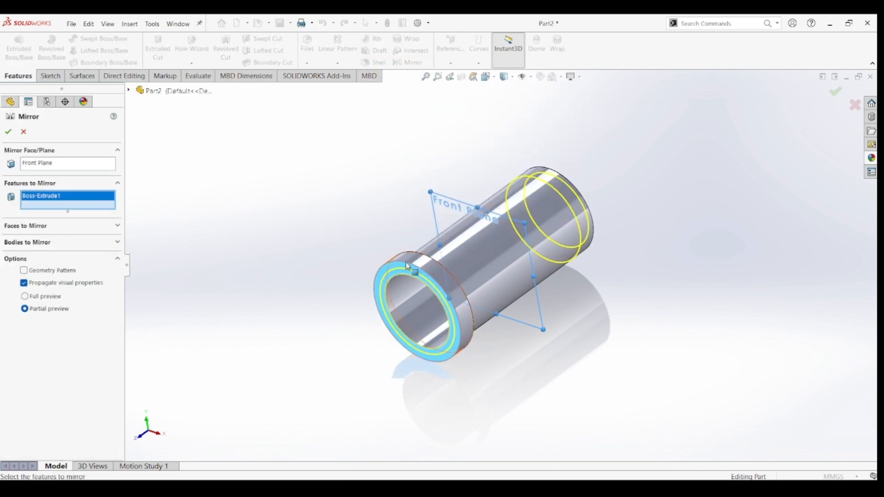
click(430, 266)
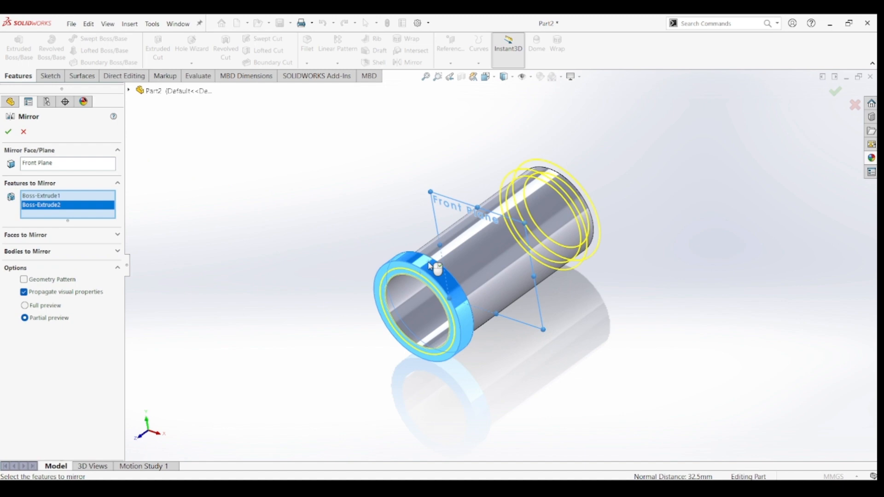
click(8, 134)
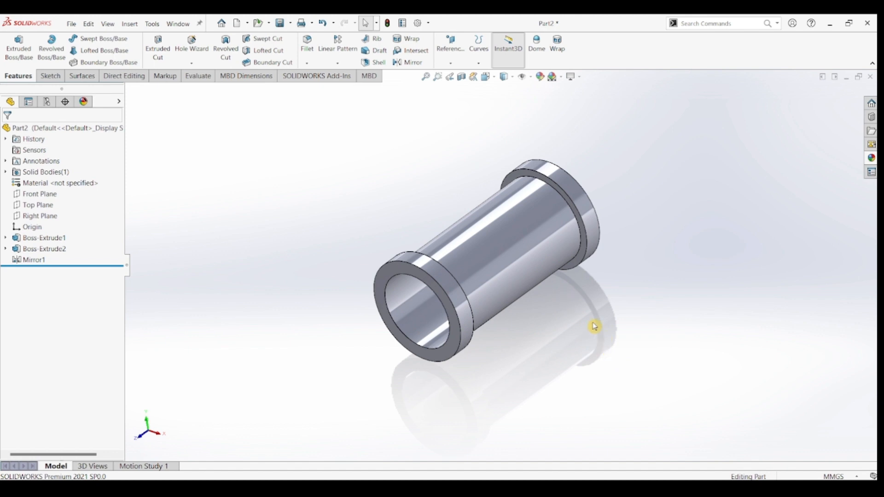
Start a sketch on the Right Plane and draw an origin-centred circle of about 14.2 mm radius.
click(37, 218)
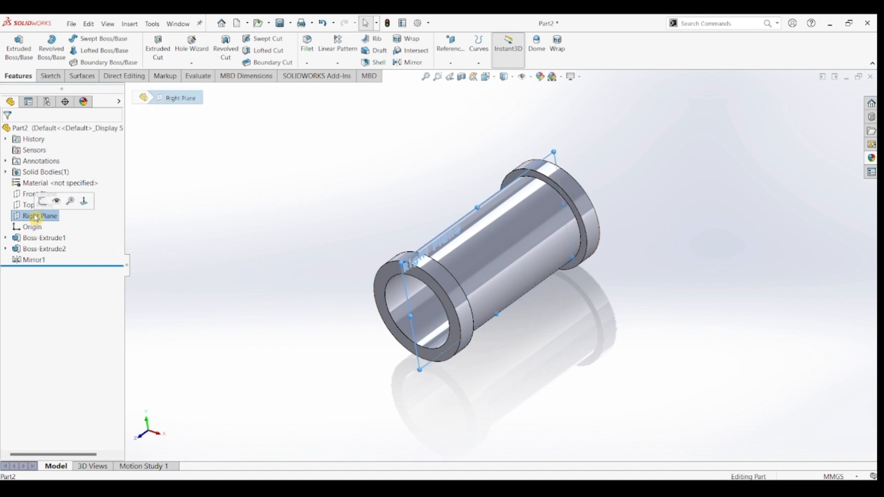
click(52, 77)
click(14, 46)
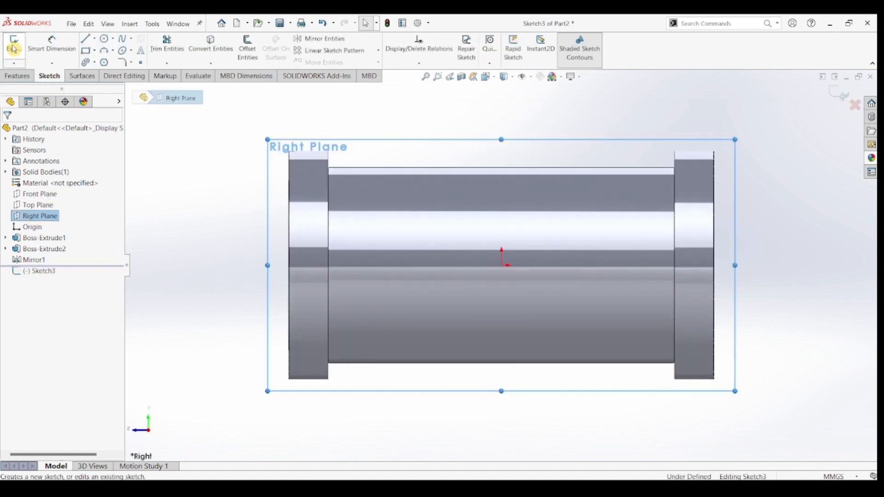
click(104, 38)
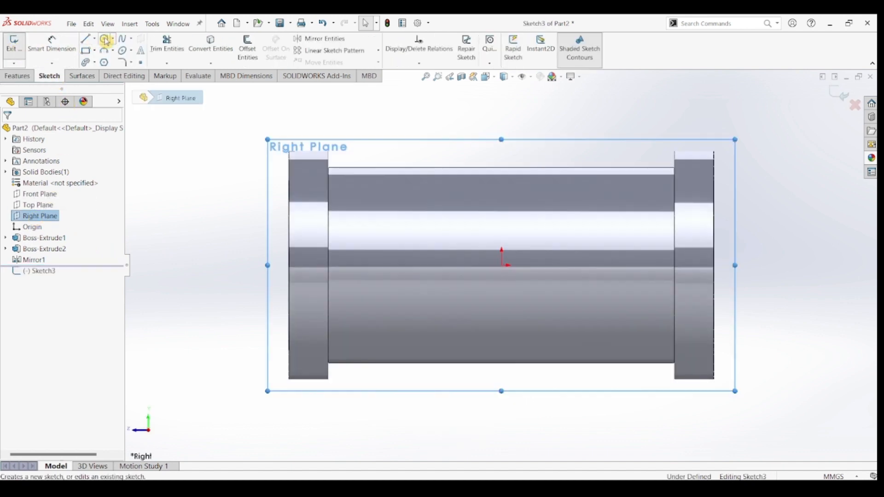
click(503, 266)
click(582, 322)
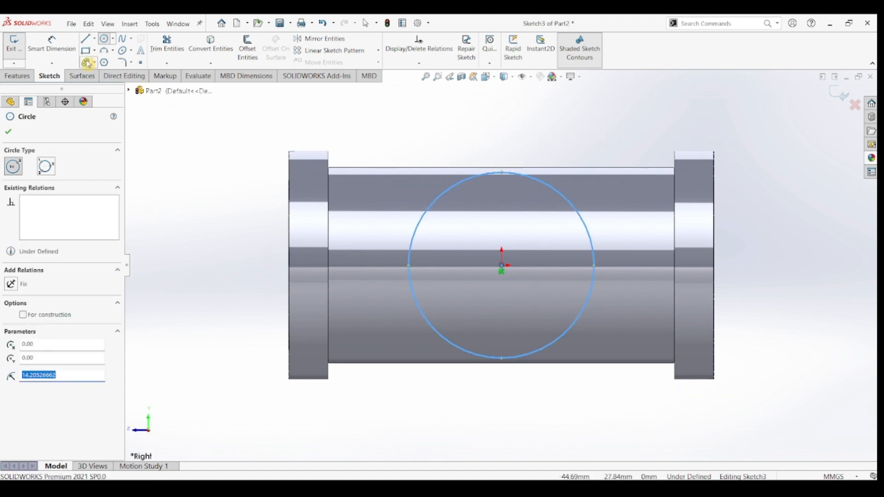
Dimension the Right Plane circle's diameter to 30 mm.
click(52, 43)
click(594, 252)
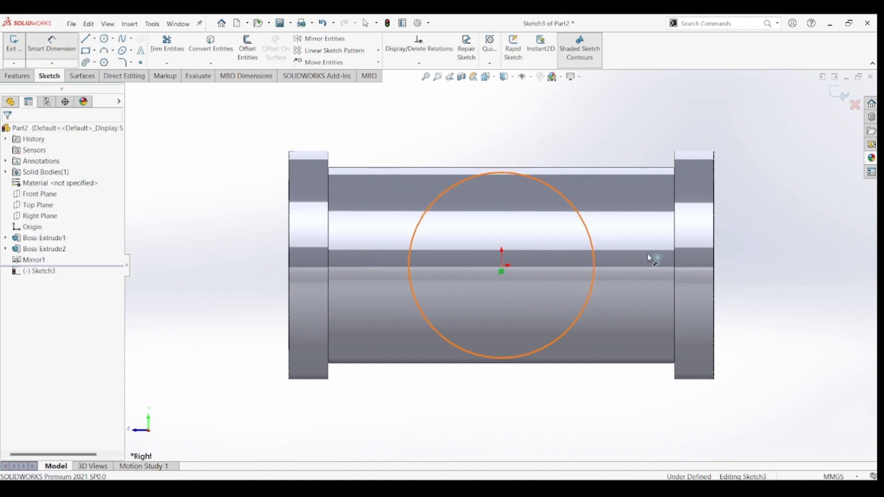
click(650, 262)
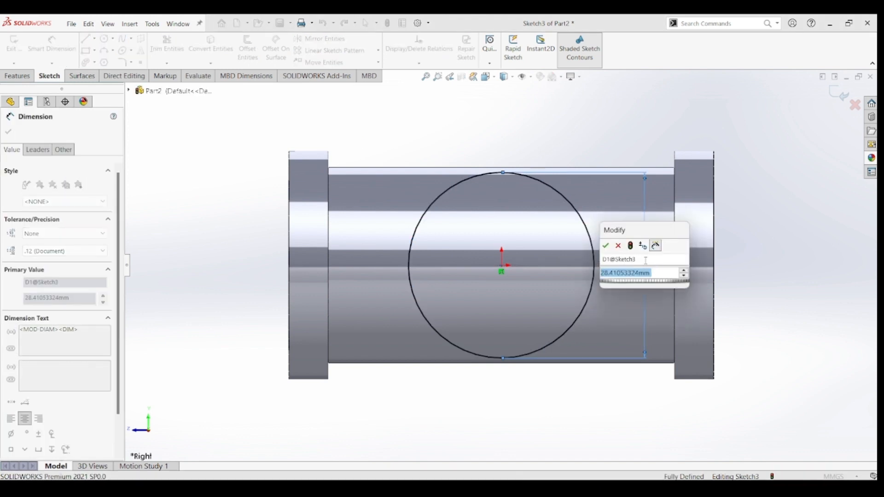
text(30)
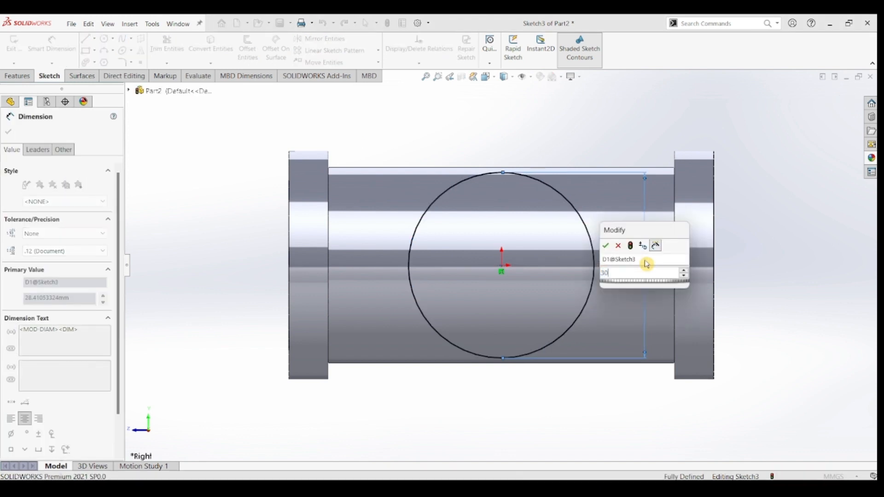
key(Return)
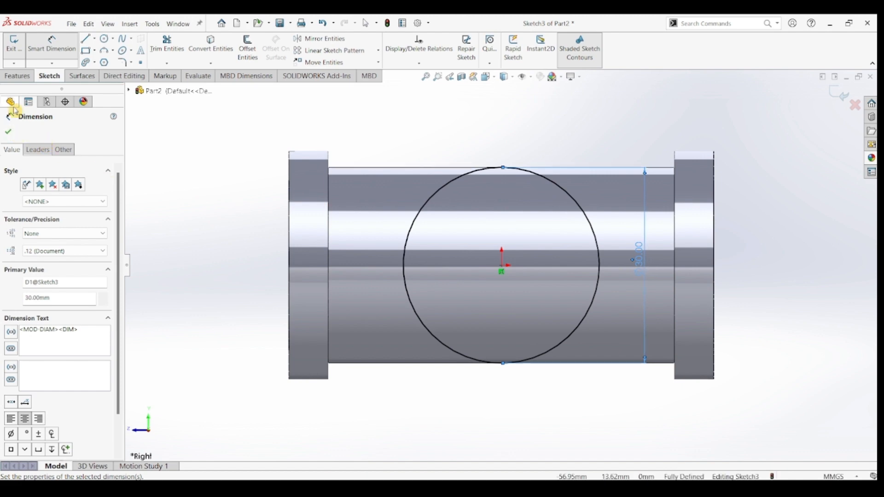
Start a boss extrusion of the 30 mm circle from an offset of 35 mm from the sketch plane.
click(17, 78)
click(19, 47)
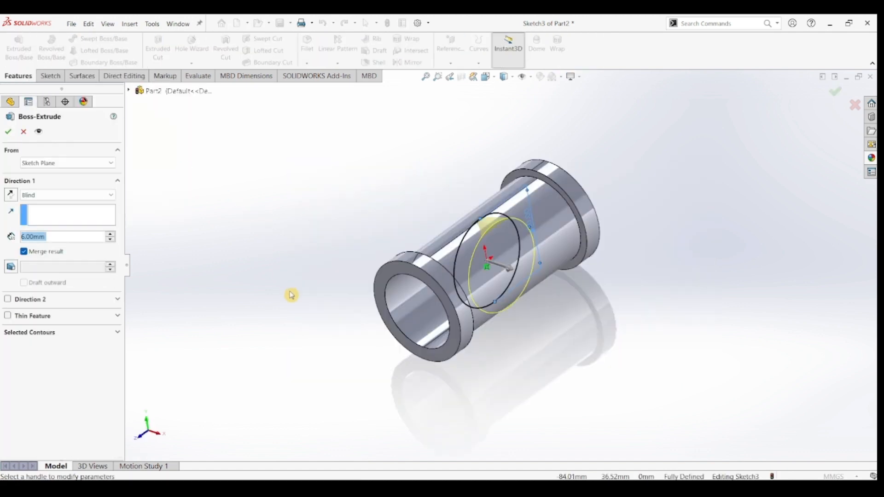
scroll(289, 324, up, 2)
scroll(290, 325, down, 1)
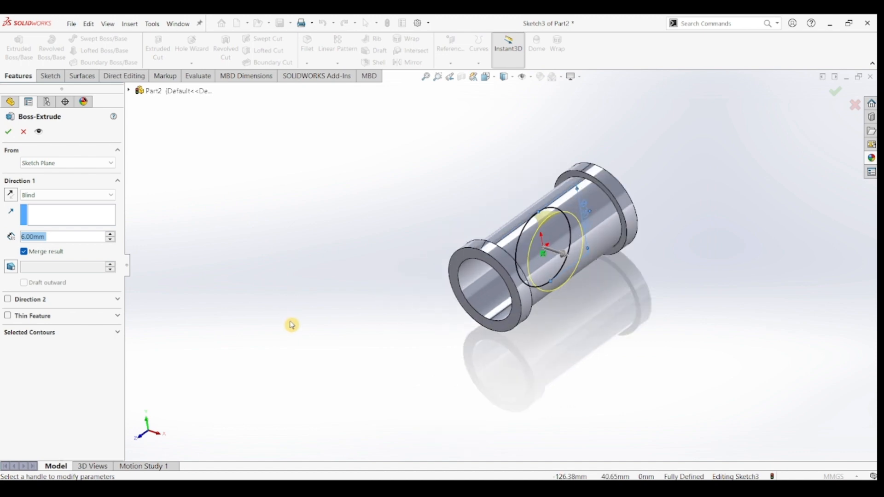
middle_drag(490, 340, 488, 322)
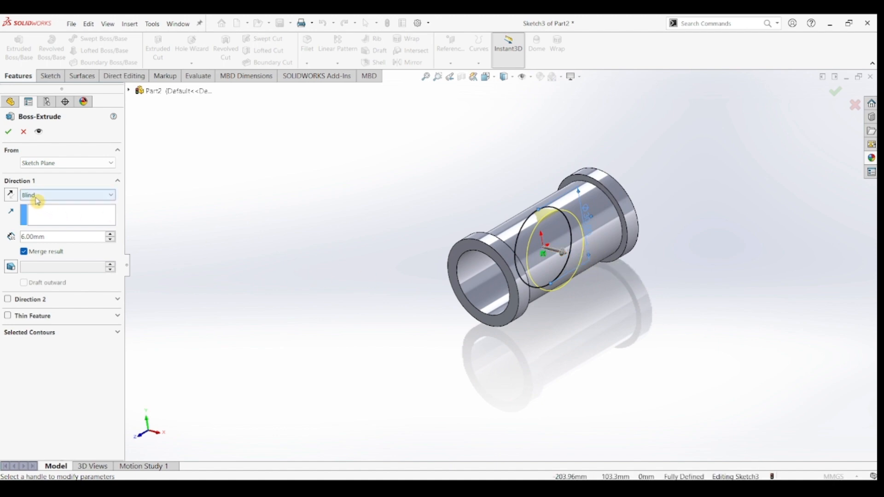
click(40, 166)
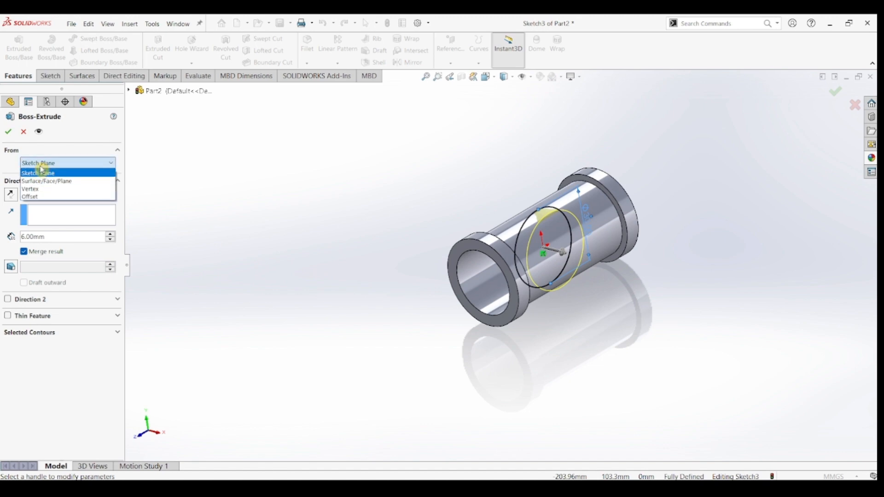
click(39, 196)
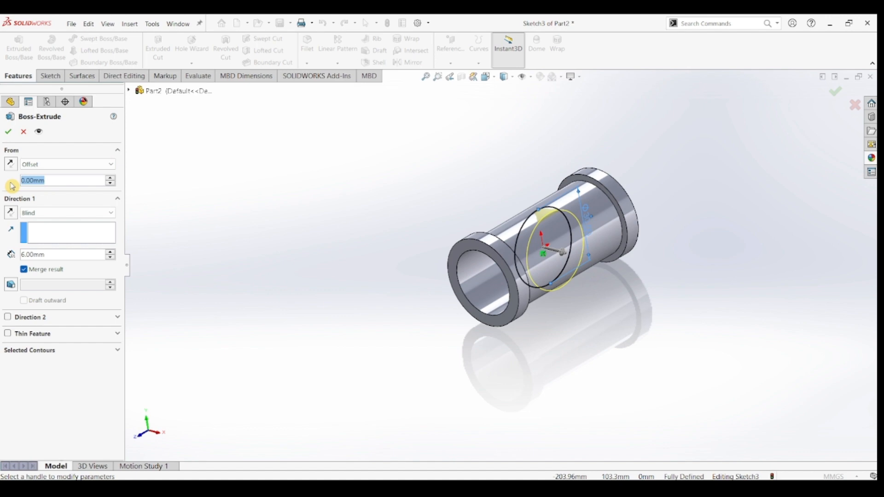
text(35)
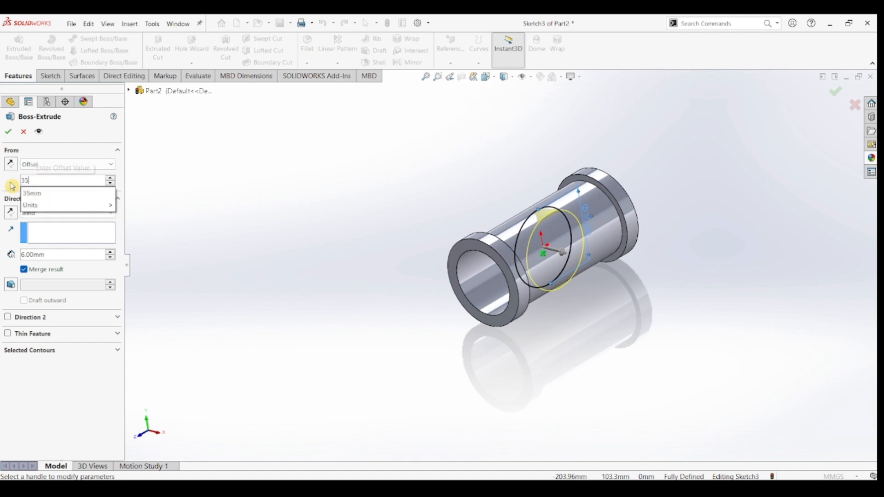
key(Return)
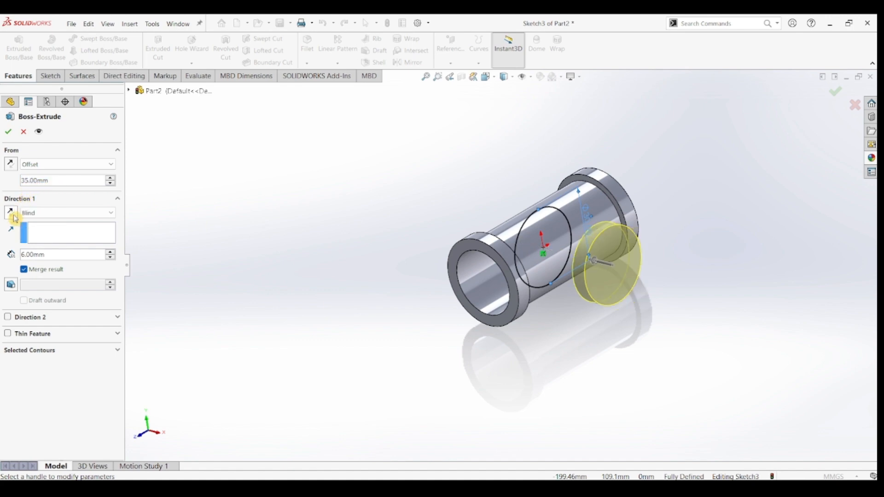
Reverse the extrusion towards the pipe, end it Up To Surface at the pipe's outer face, and create the branch.
click(69, 216)
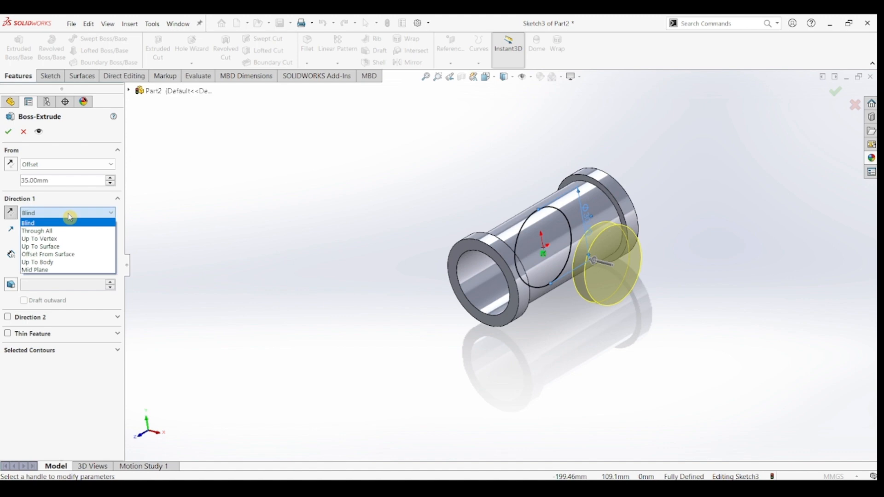
click(66, 247)
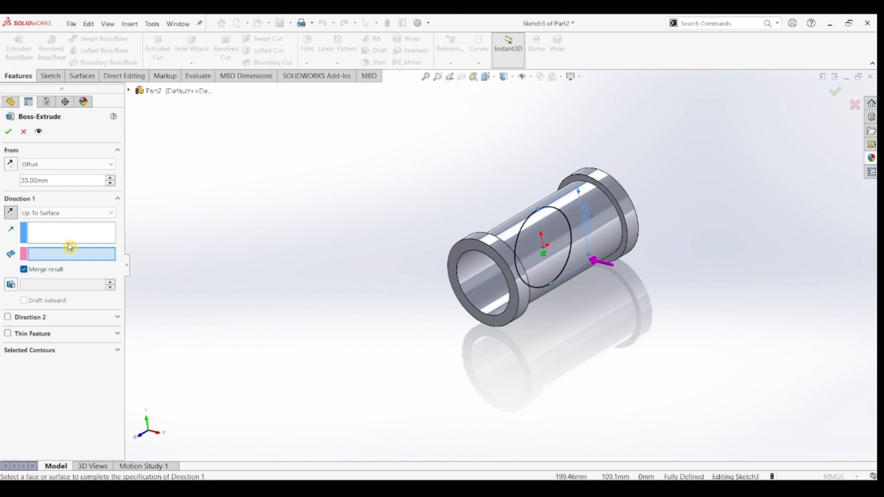
click(599, 237)
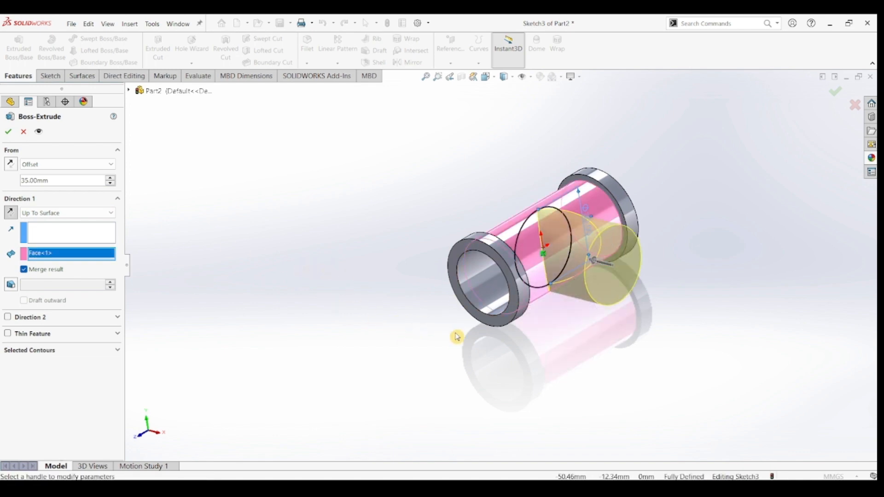
click(8, 132)
click(469, 352)
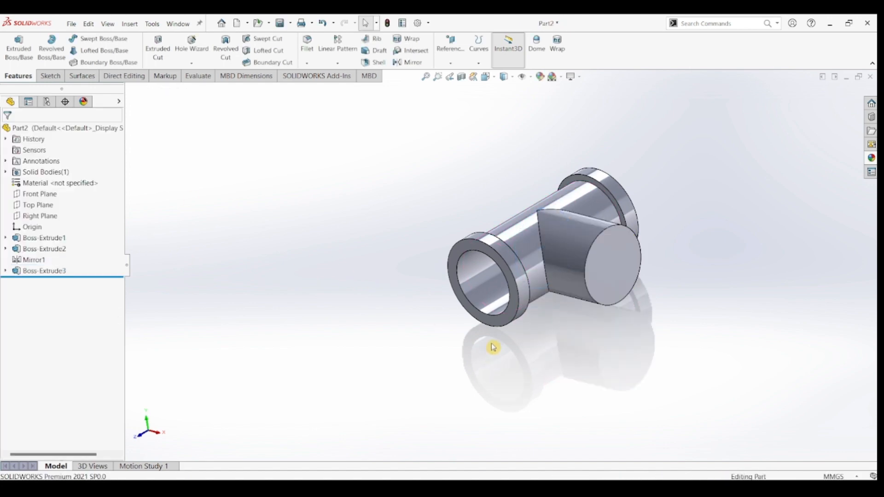
Start a sketch on the branch's flat end face and draw an origin-centred circle slightly larger than the branch.
mouse_move(532, 341)
middle_down()
mouse_move(587, 309)
mouse_move(529, 327)
middle_up()
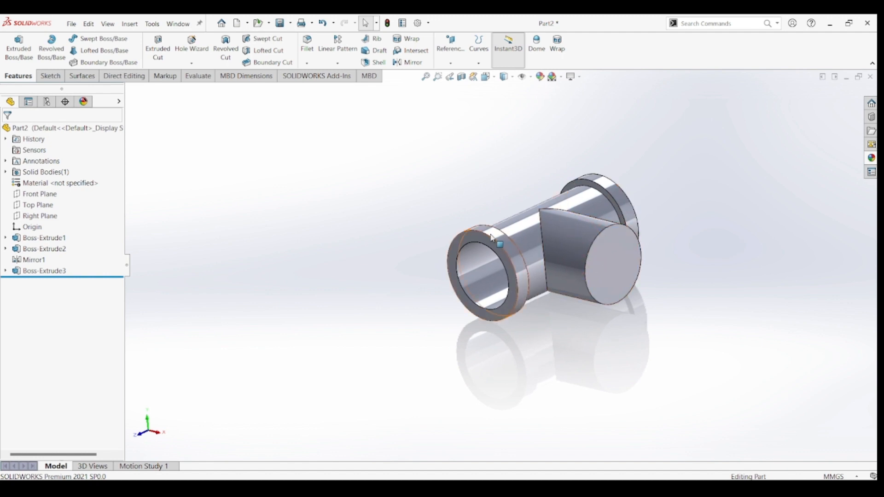
click(609, 246)
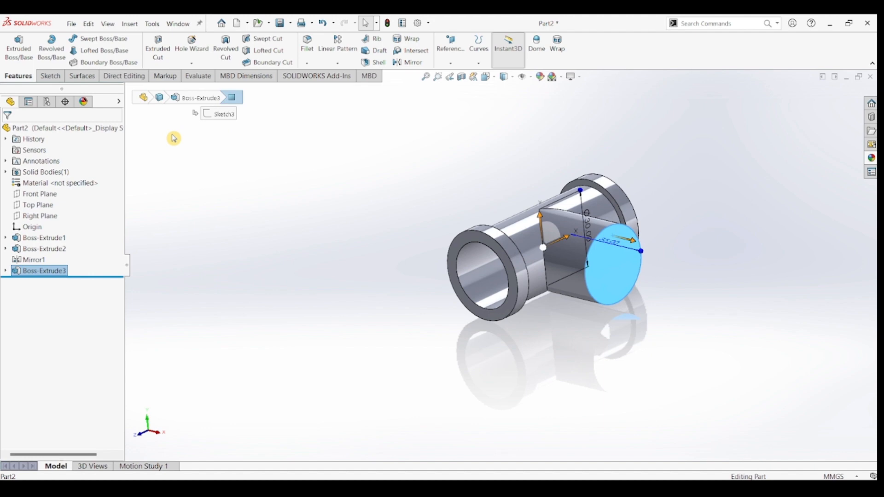
click(49, 75)
click(14, 43)
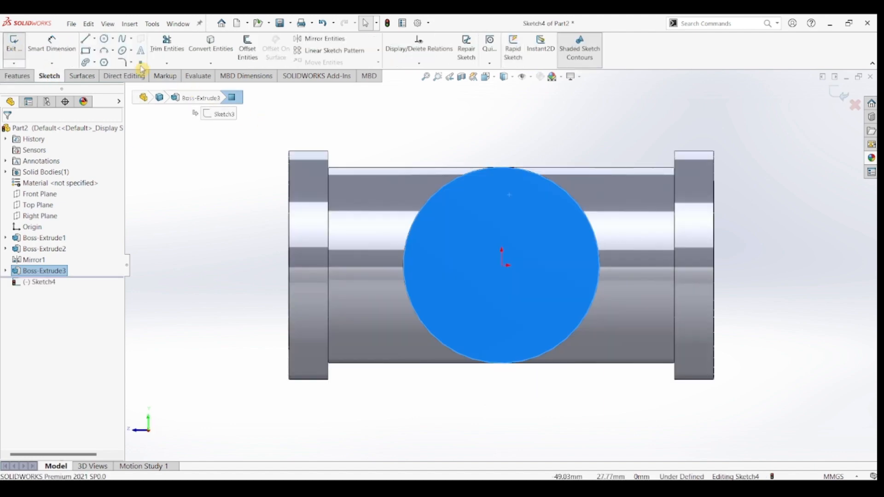
click(105, 40)
click(505, 268)
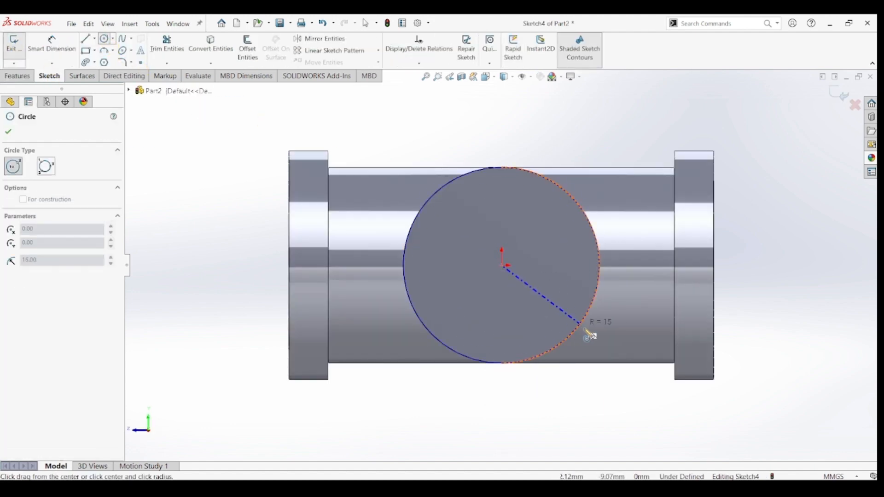
click(581, 336)
Dimension the diameter of the circle on the branch's end face to 35 mm.
click(56, 46)
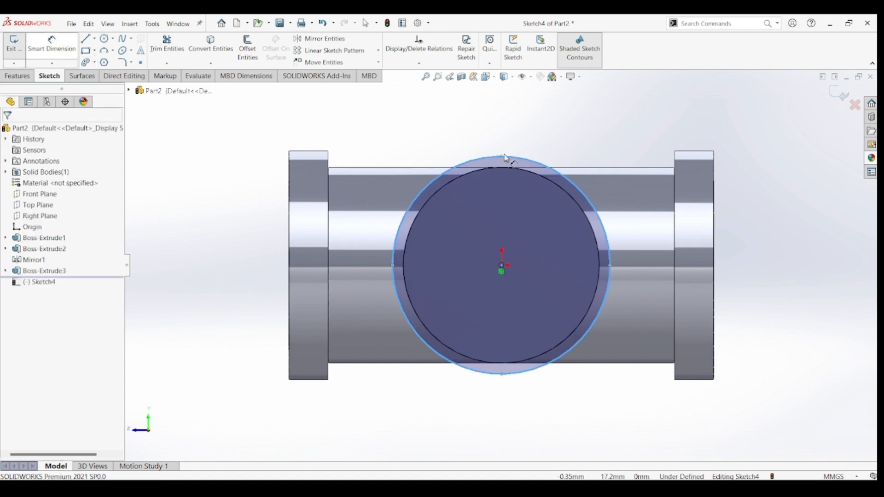
click(600, 159)
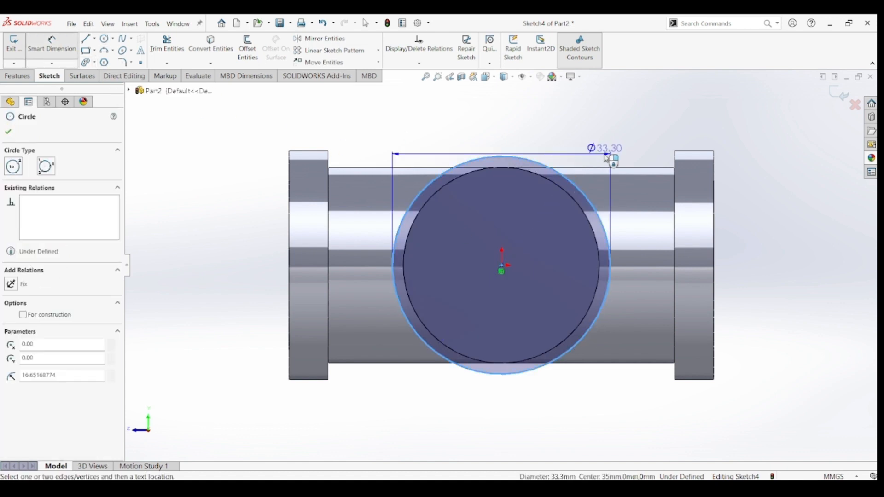
click(604, 154)
text(35)
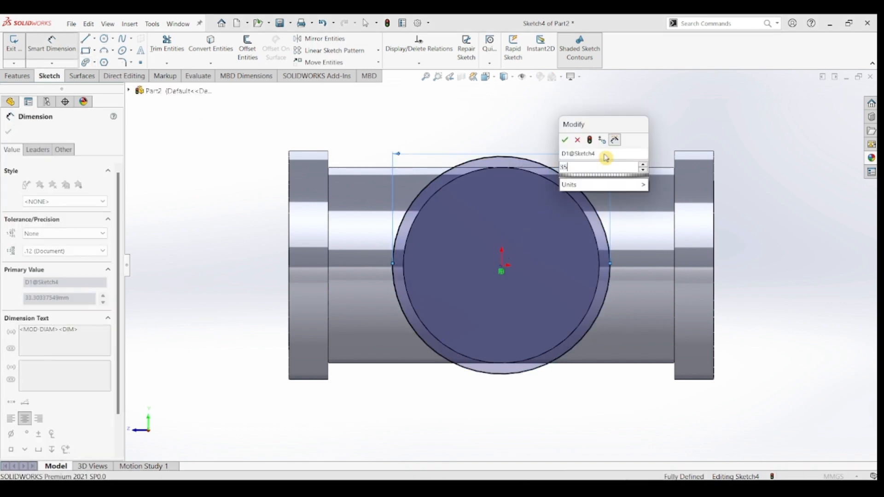
key(Return)
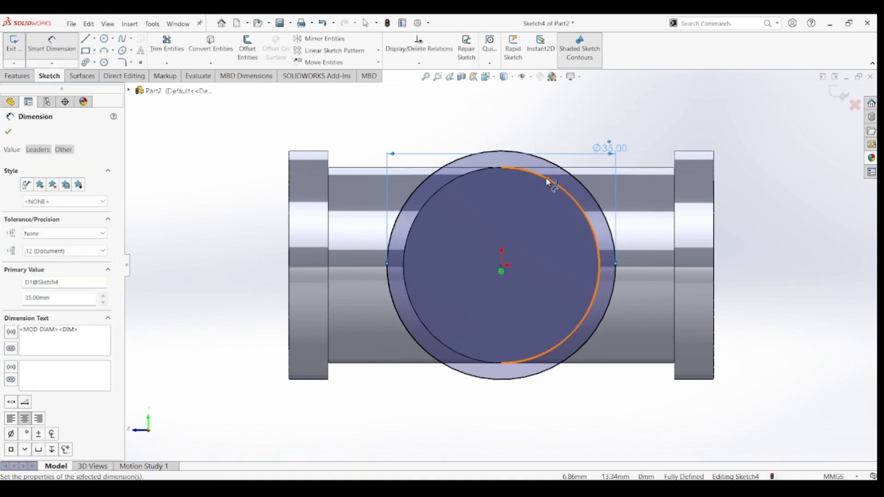
click(8, 132)
Convert the branch's outer circular edge into a concentric inner circle in the collar sketch.
click(225, 53)
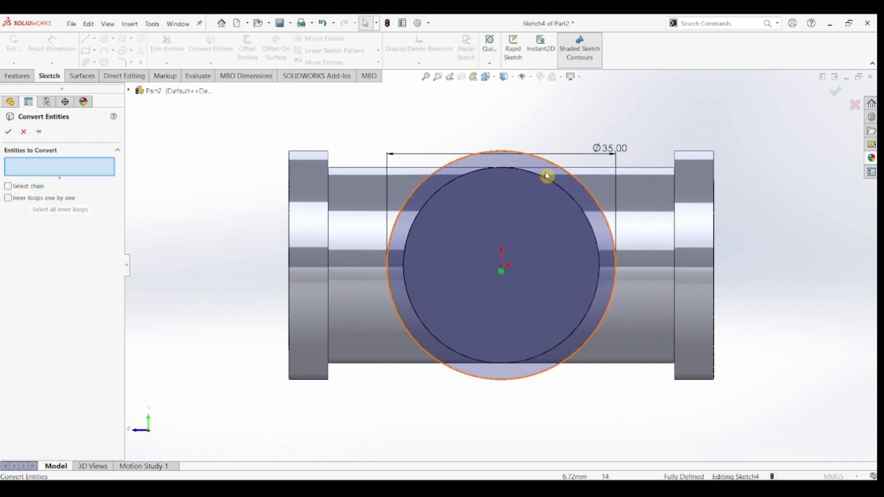
click(548, 179)
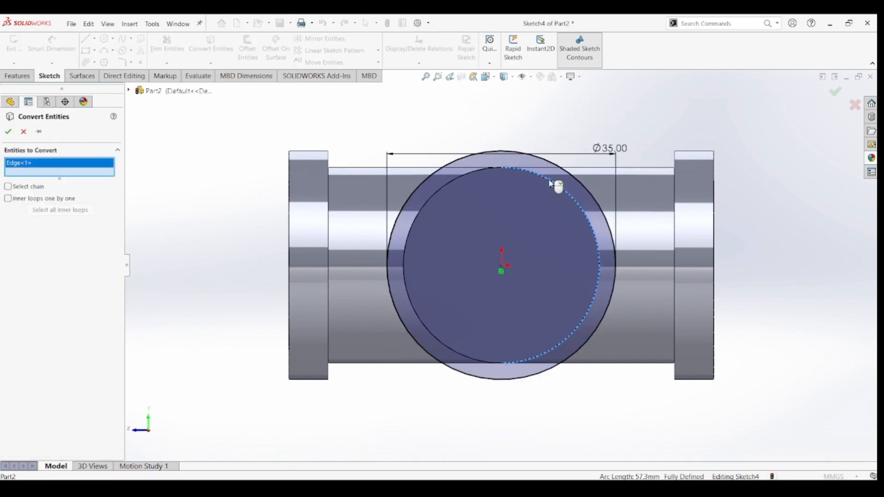
click(479, 176)
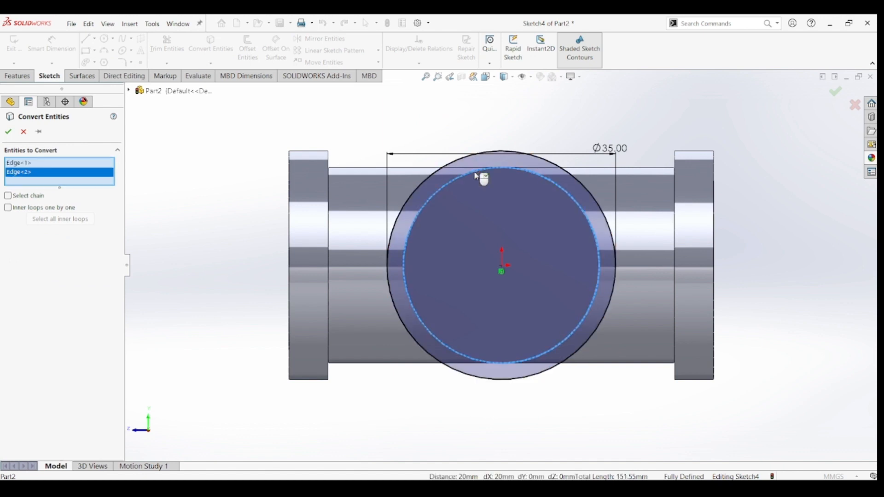
click(59, 167)
key(Delete)
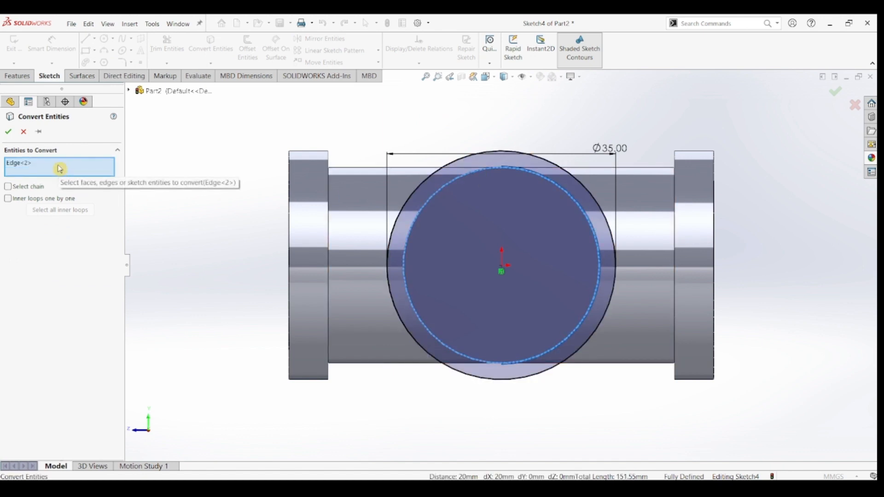
click(8, 134)
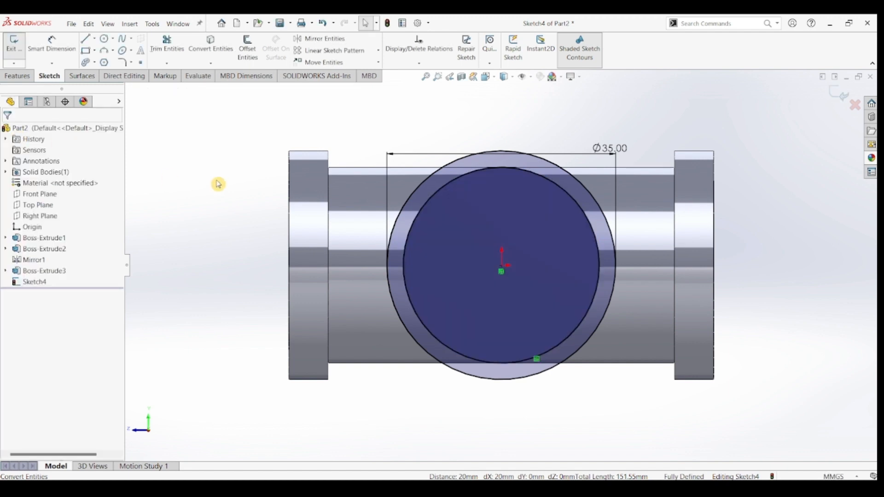
Extrude the ring profile 6 mm as a blind boss, reversed towards the main pipe, to form the branch collar.
click(17, 77)
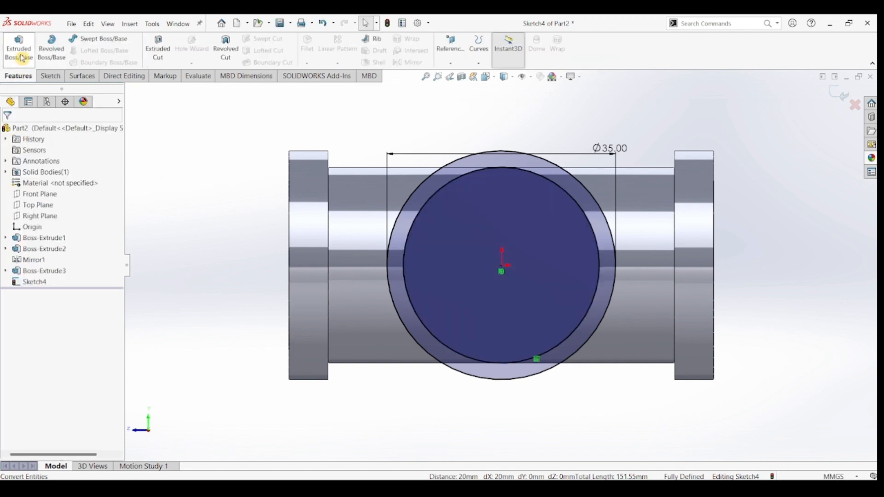
click(18, 46)
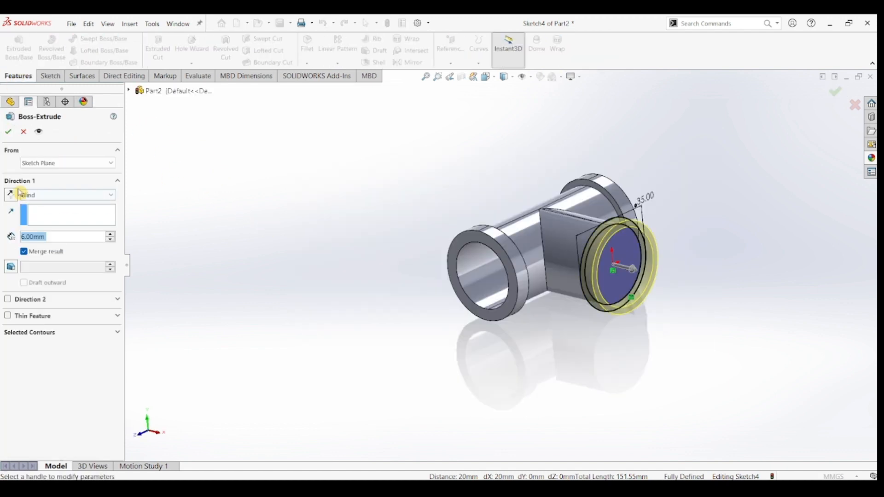
click(8, 195)
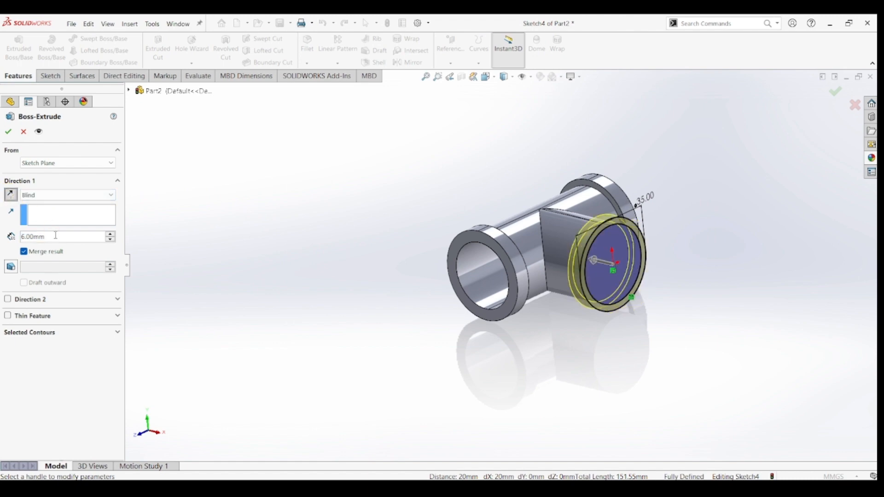
click(8, 132)
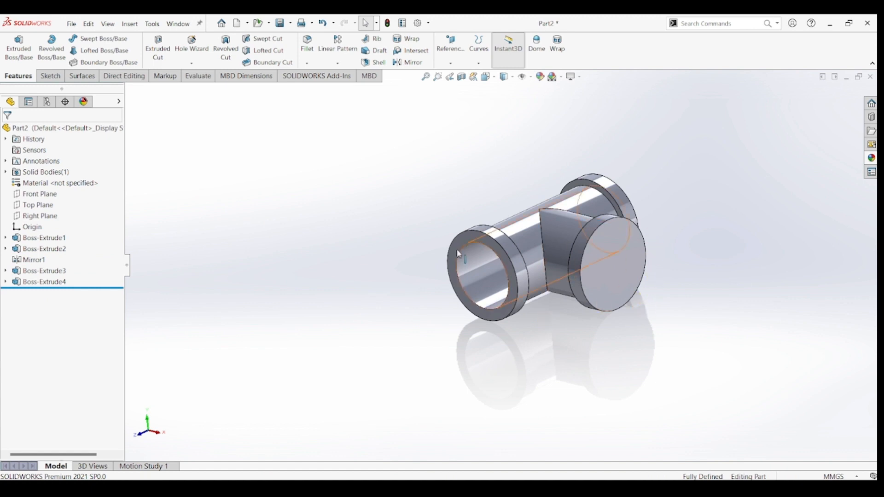
Start a sketch on the branch's end face and draw an origin-centred circle about 23 mm in diameter.
click(630, 270)
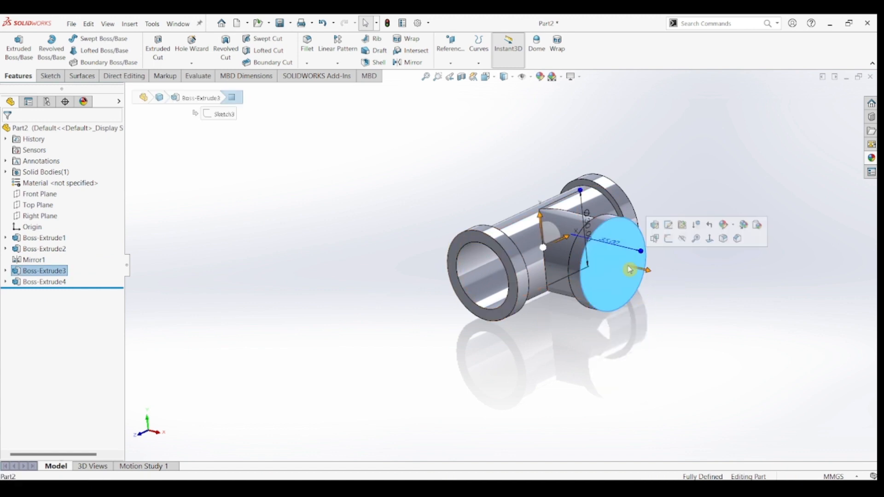
click(50, 76)
click(21, 47)
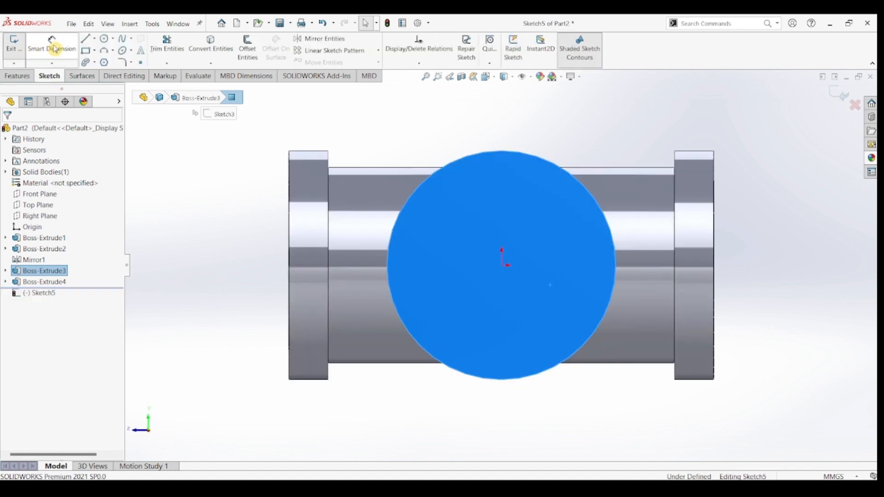
click(104, 39)
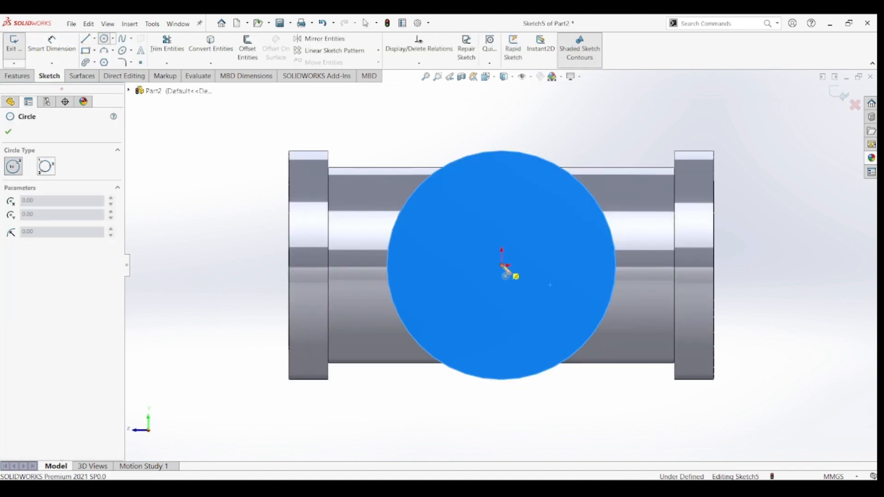
click(502, 265)
click(544, 329)
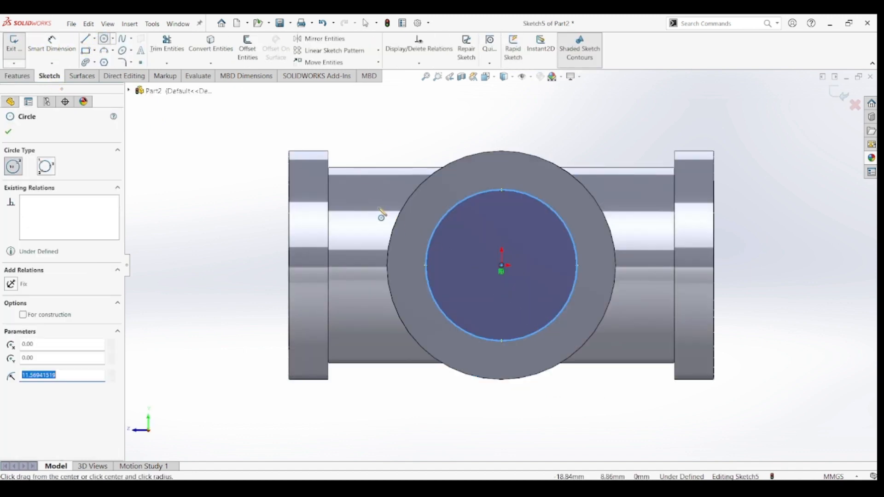
Dimension the diameter of the branch bore circle to 26 mm.
click(52, 43)
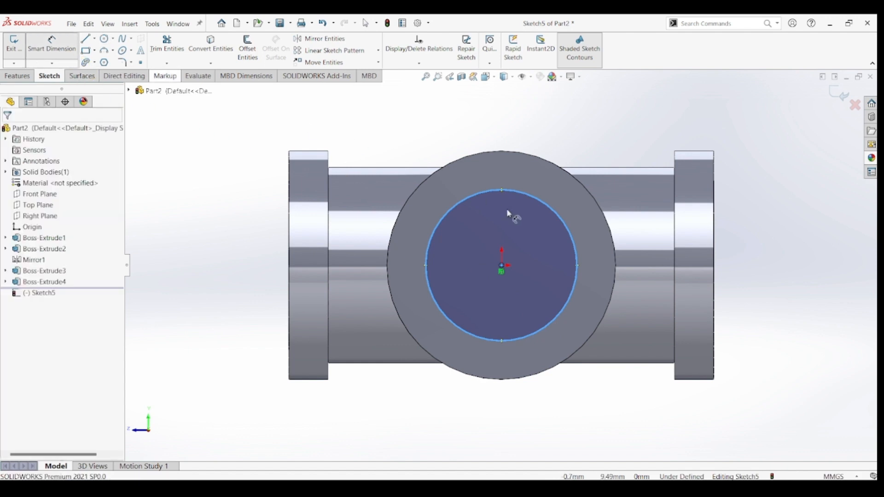
click(577, 248)
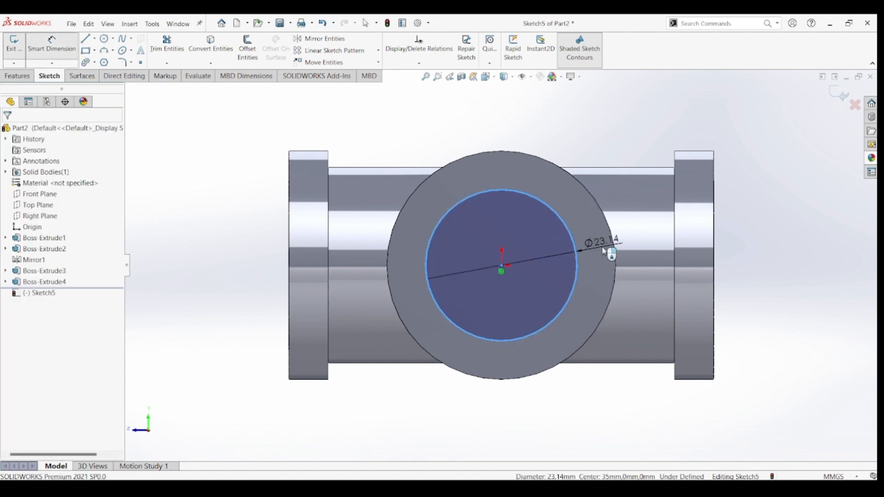
click(602, 249)
text(26)
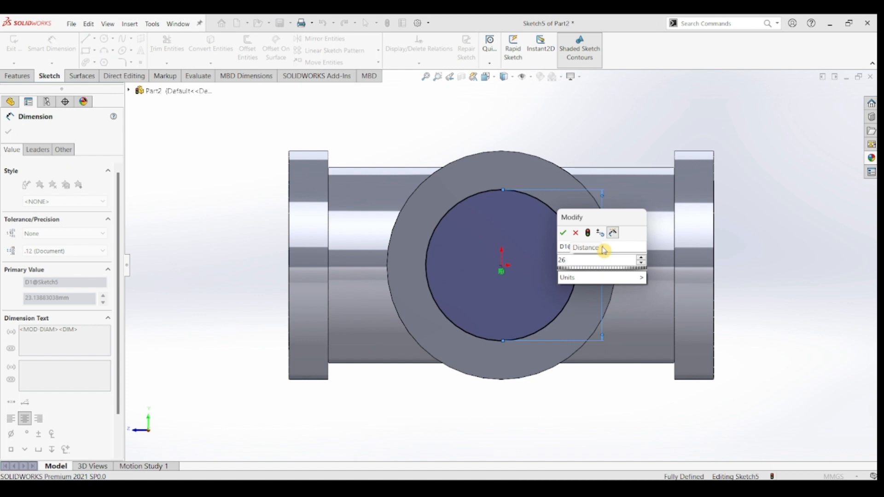
key(Return)
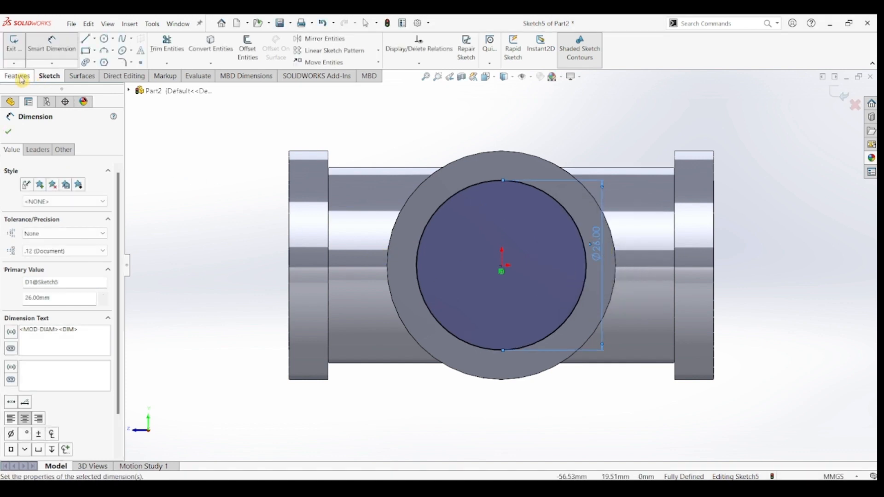
Cut-extrude the 26 mm circle Up To Surface, ending at the main pipe's inner face, to open the branch bore.
click(19, 75)
click(159, 51)
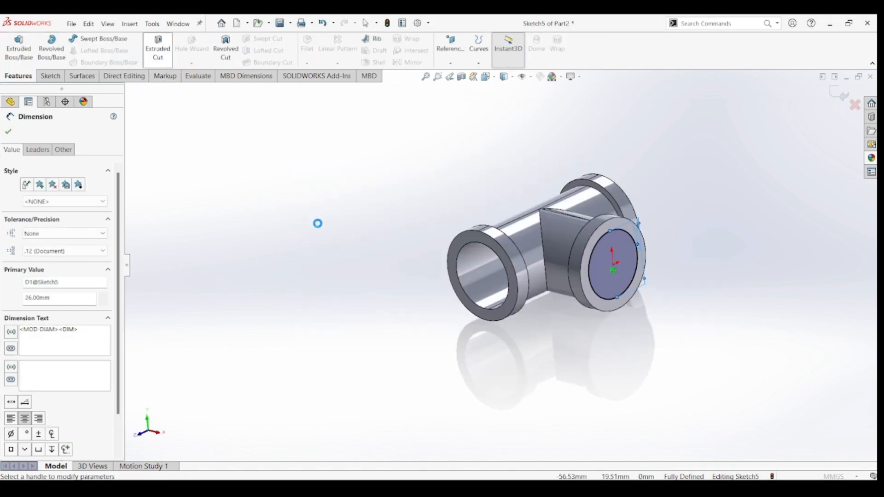
click(56, 196)
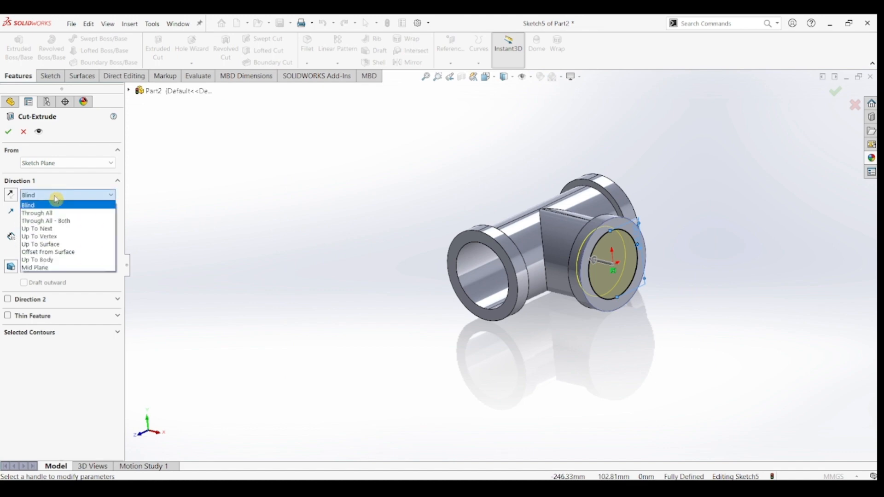
click(53, 244)
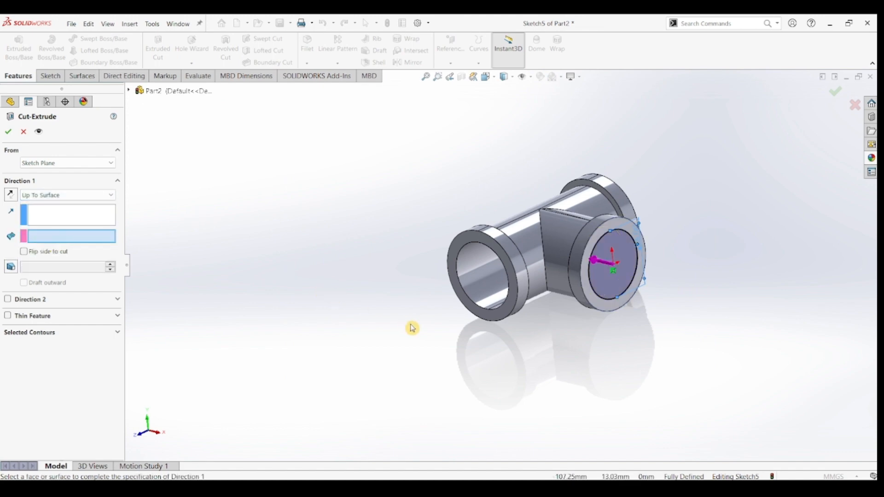
middle_drag(412, 327, 469, 310)
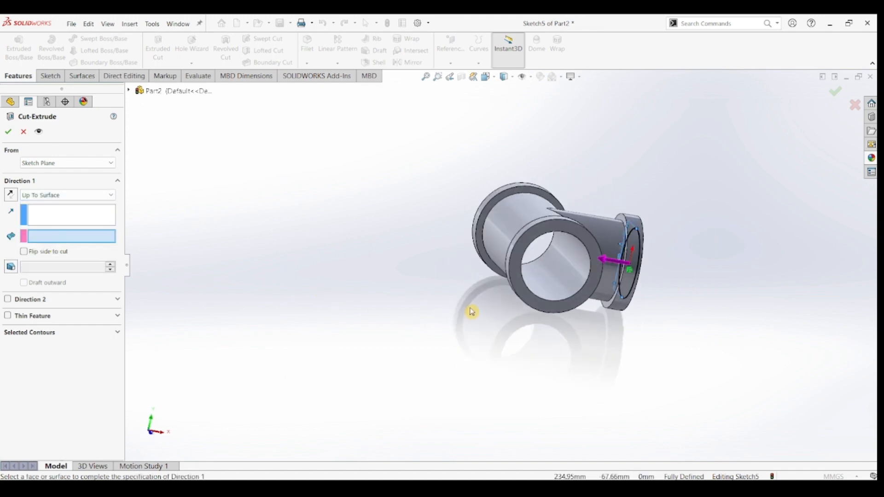
click(569, 261)
middle_drag(367, 339, 292, 329)
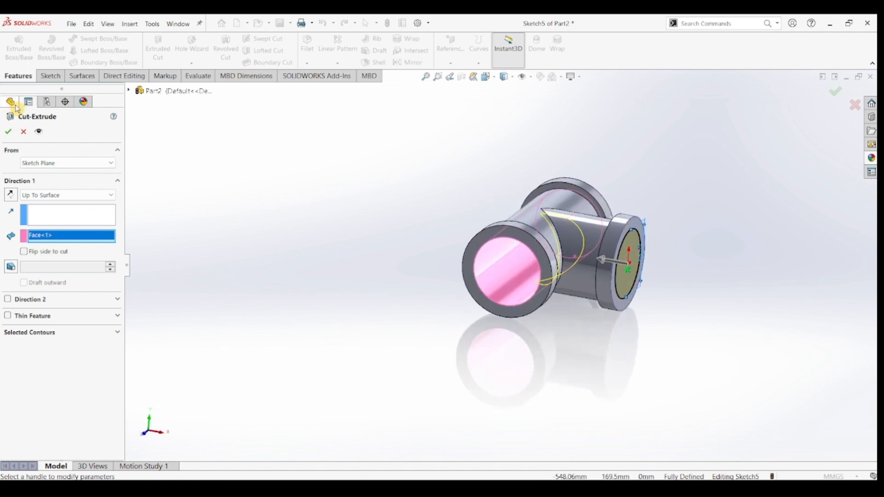
click(8, 132)
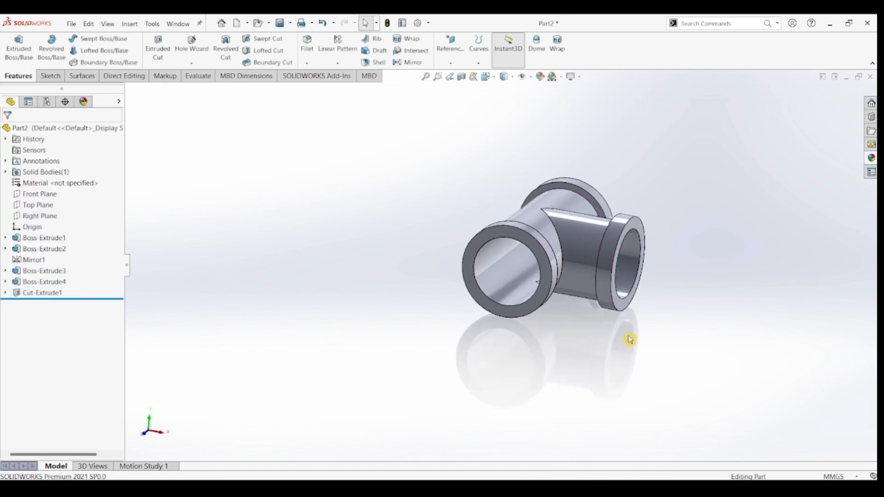
Start a Thread feature on the inner circular edge of the main pipe's open end nearest the viewer.
middle_drag(630, 339, 594, 355)
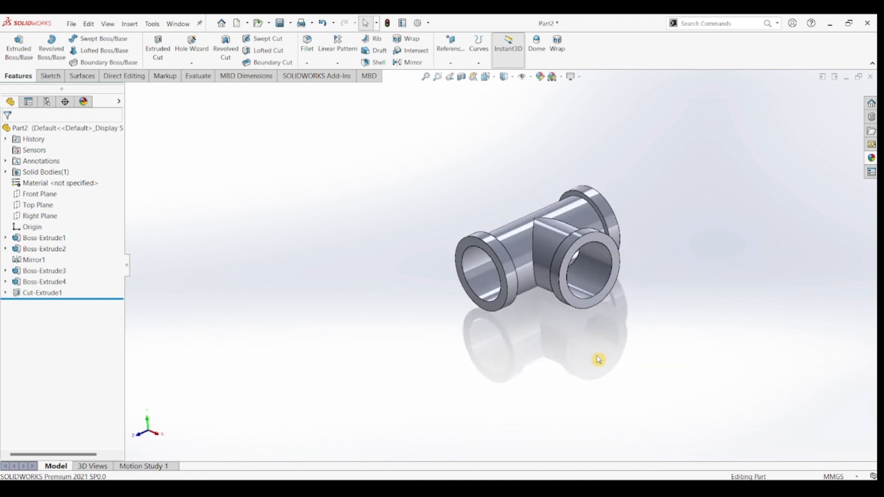
scroll(637, 209, down, 2)
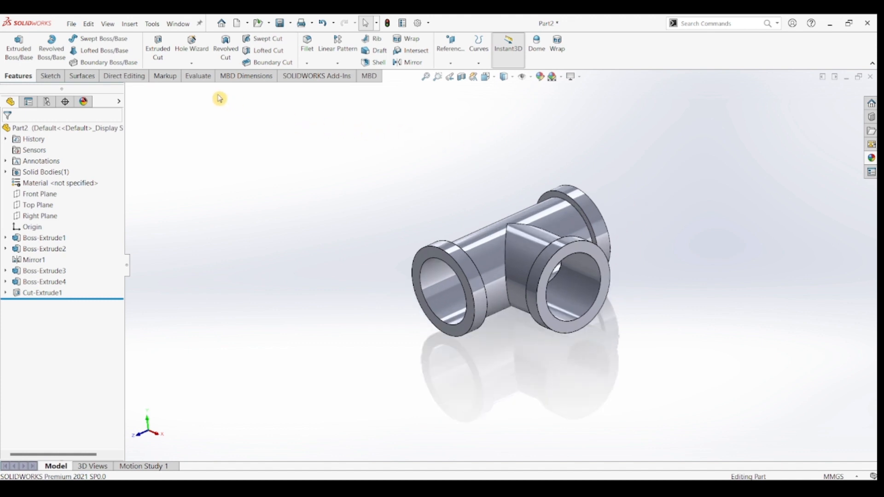
click(192, 64)
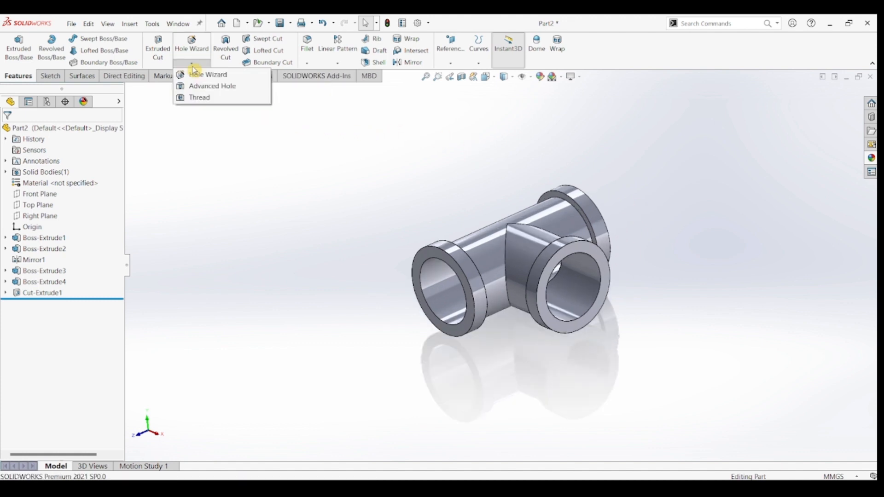
click(201, 98)
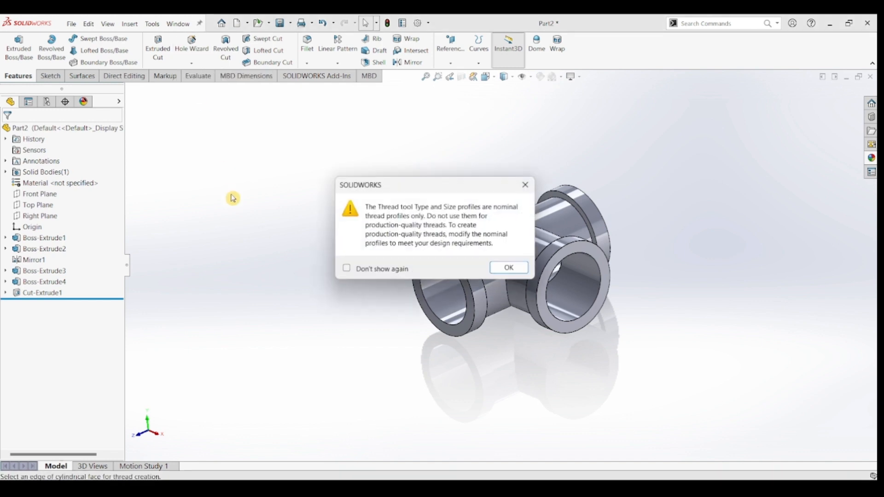
click(512, 271)
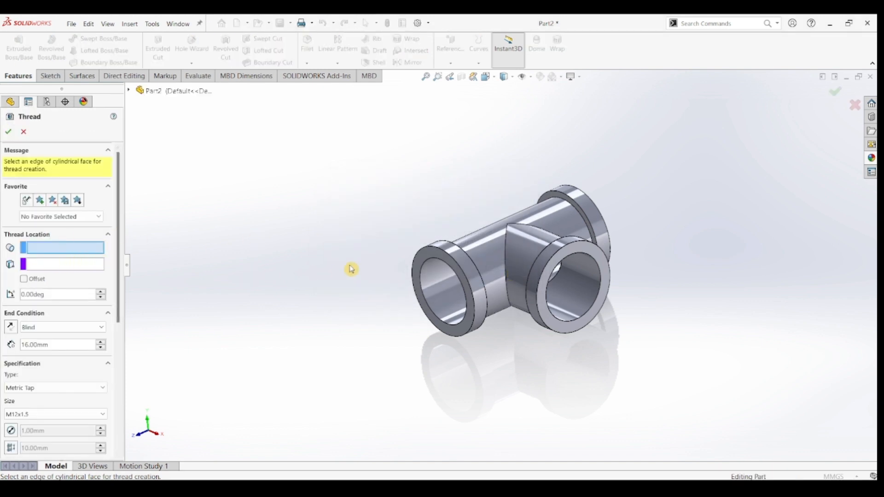
click(423, 264)
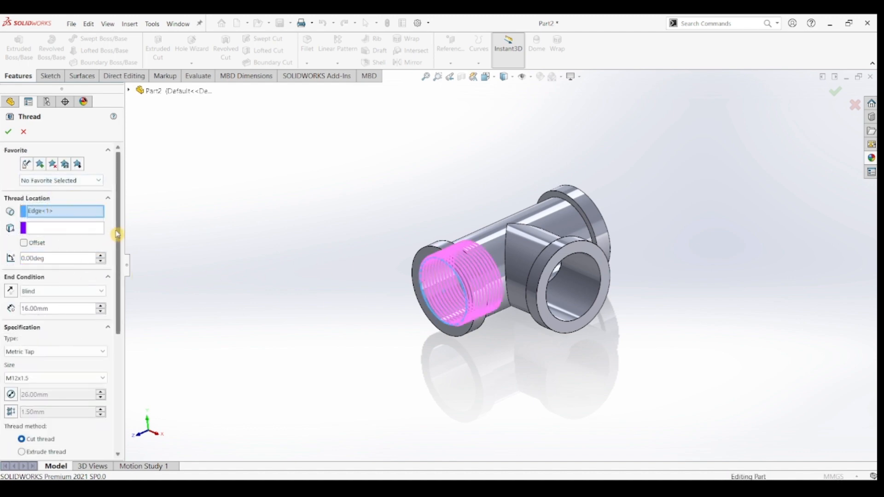
Try a 6 mm blind depth for the main pipe thread, and restore the depth to 16 mm.
scroll(116, 240, down, 1)
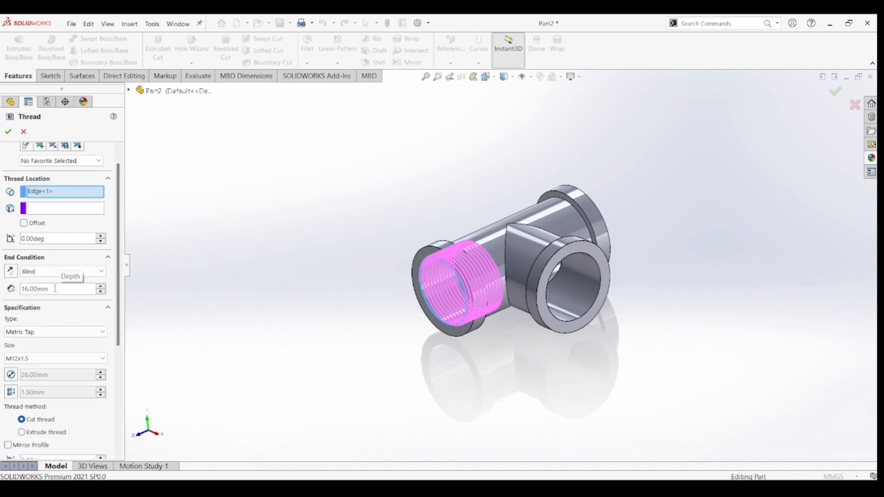
click(99, 292)
click(102, 288)
click(102, 294)
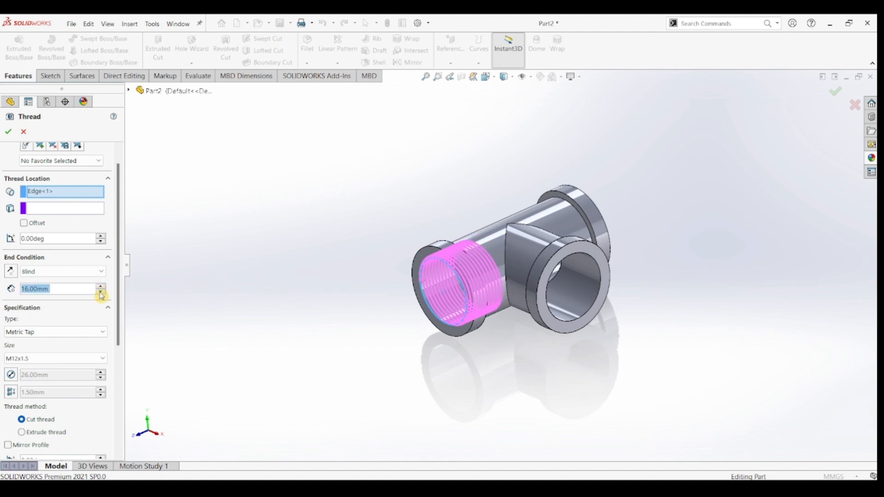
click(101, 295)
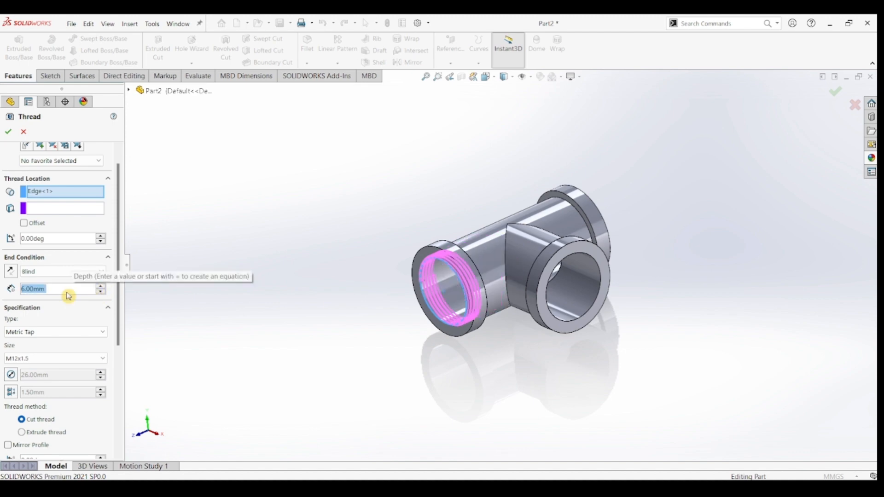
scroll(68, 295, up, 1)
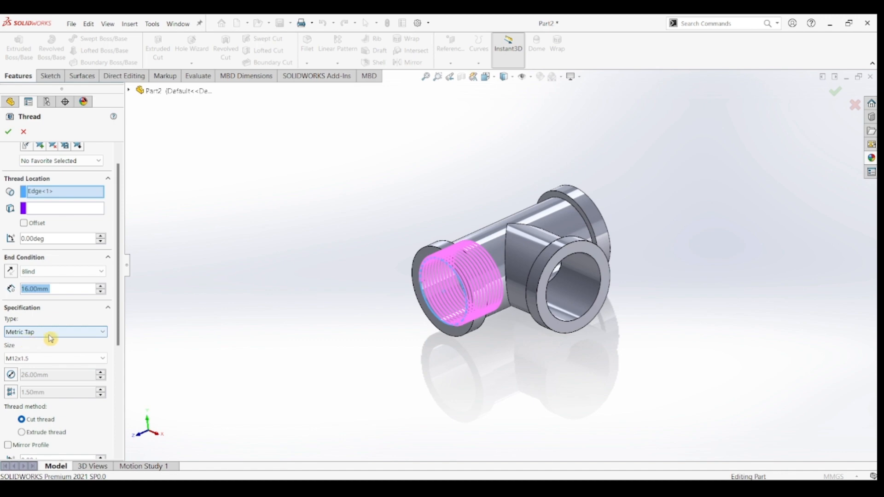
Cut the main pipe thread with Metric Tap size M12x1.5 and a 2 mm start offset reversed outward from the selected edge.
click(71, 358)
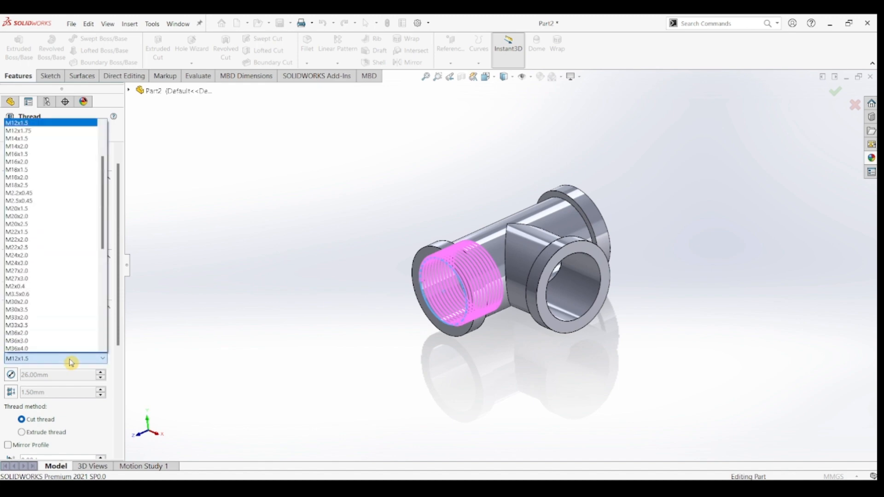
click(51, 123)
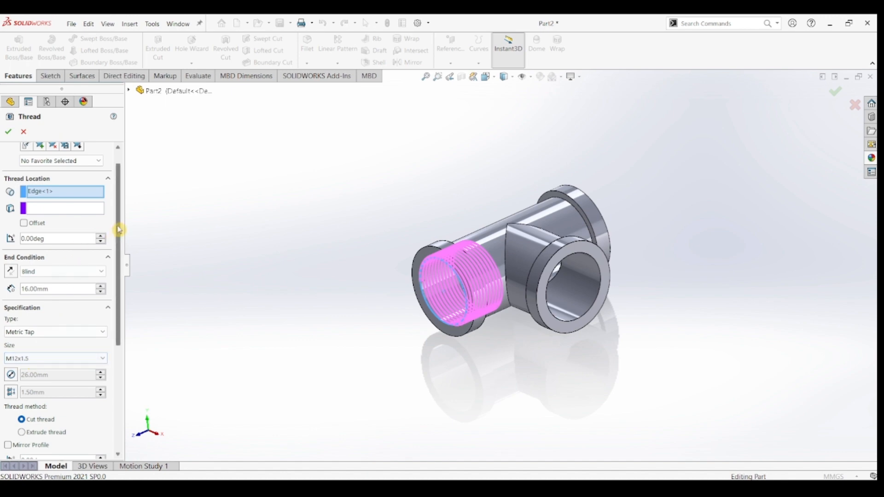
drag(118, 227, 120, 210)
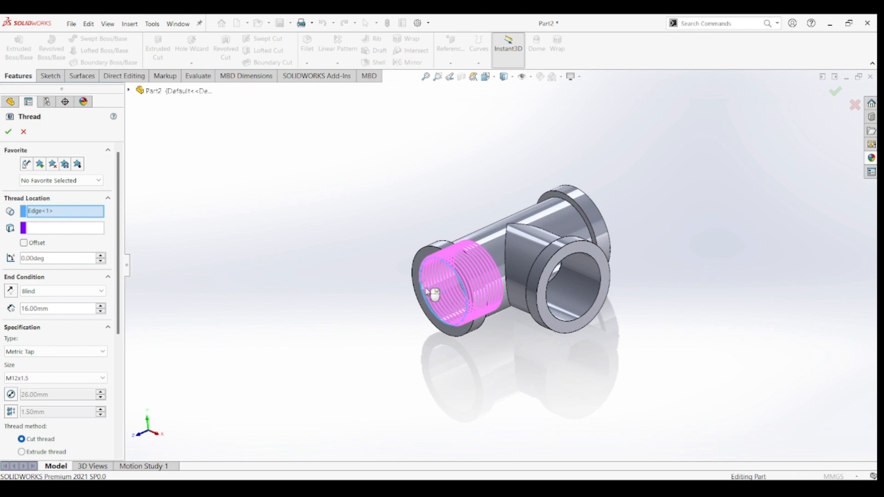
click(24, 243)
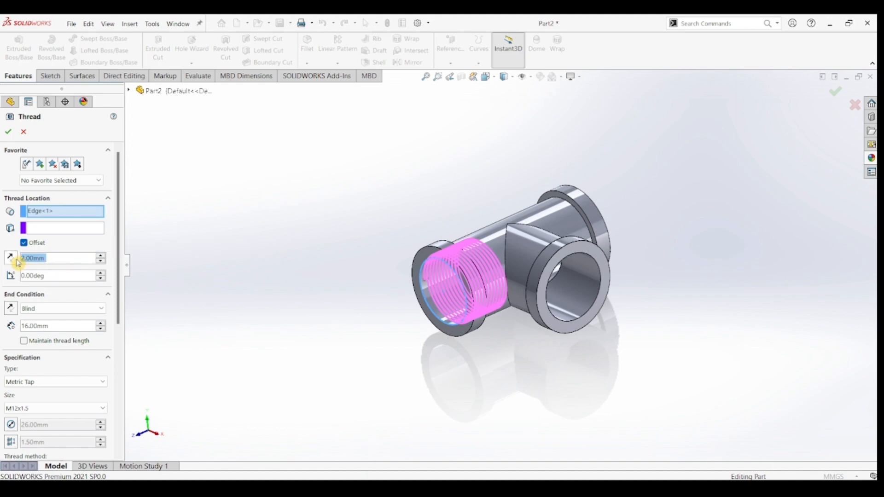
middle_drag(385, 367, 369, 375)
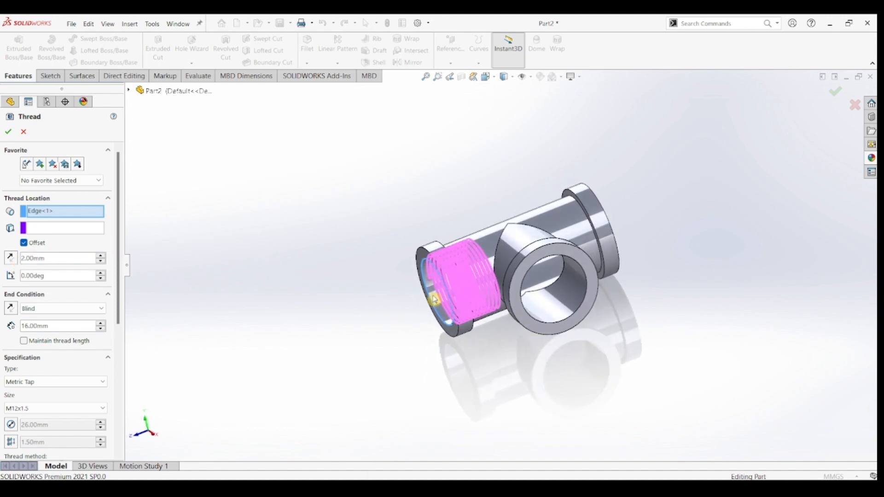
click(11, 258)
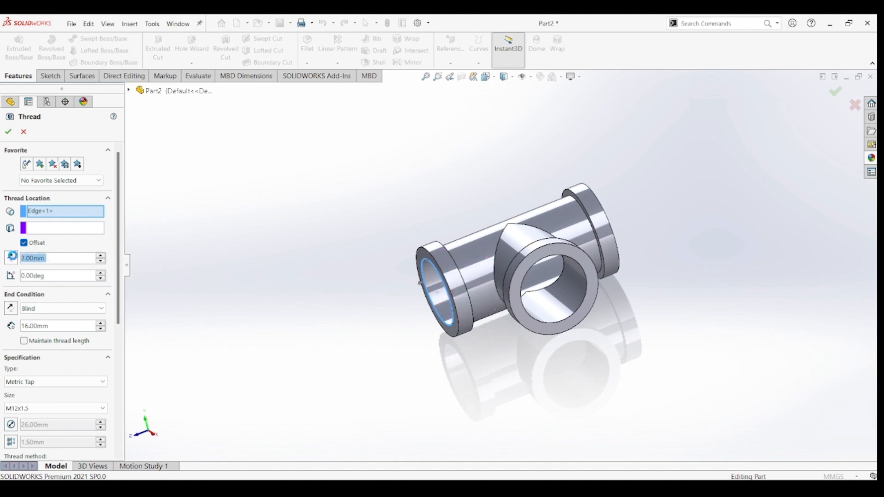
click(8, 133)
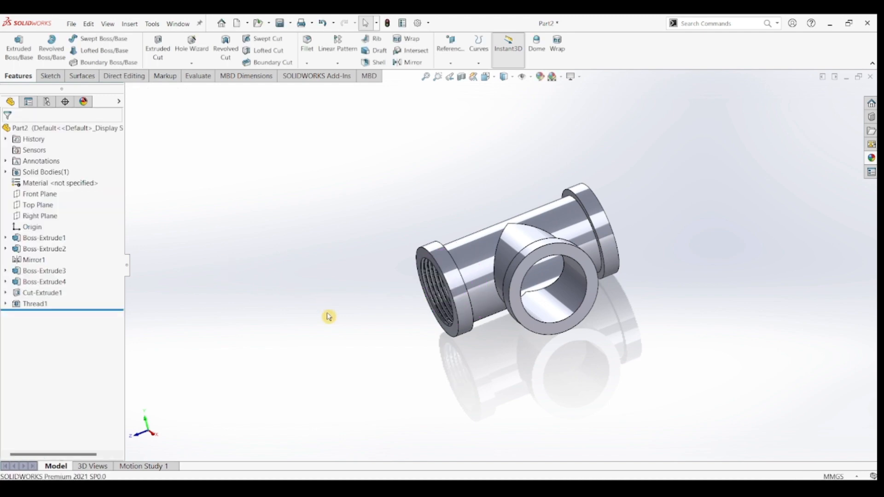
Cut an M12x1.5 Metric Tap thread 16 mm deep from the side branch's inner edge, with a reversed 2 mm start offset.
mouse_move(329, 316)
middle_down()
mouse_move(351, 302)
mouse_move(336, 304)
middle_up()
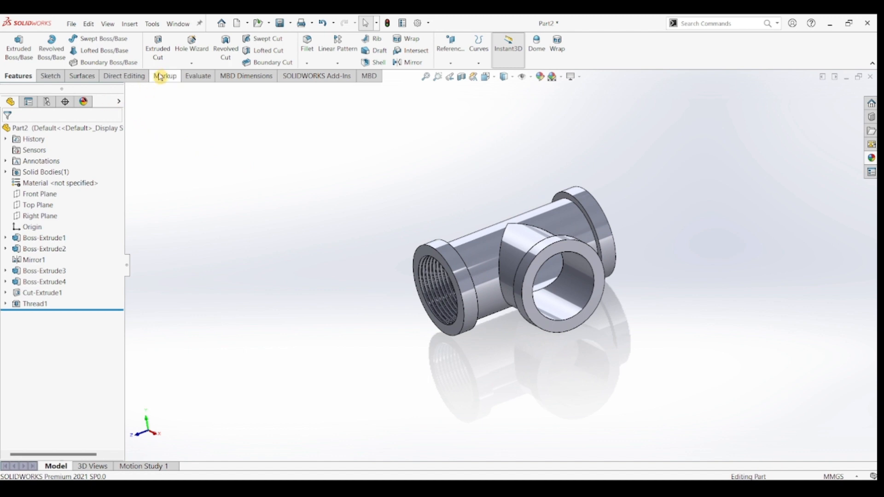
click(192, 63)
click(199, 97)
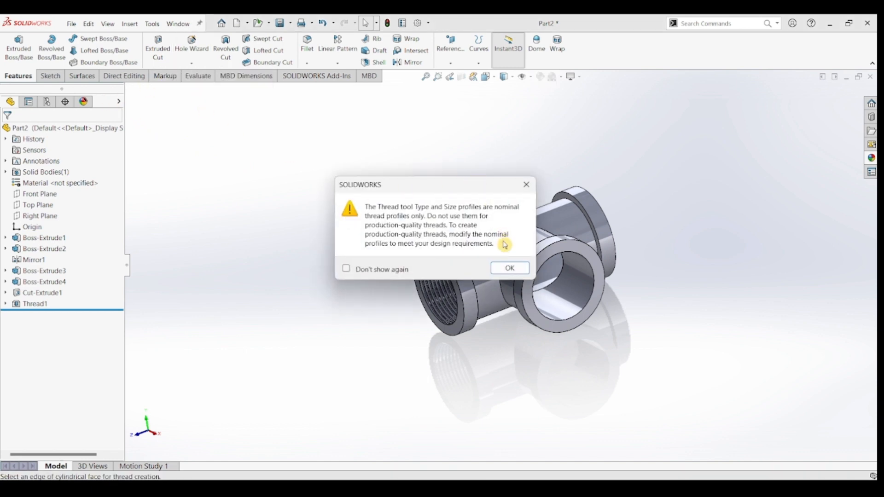
click(510, 267)
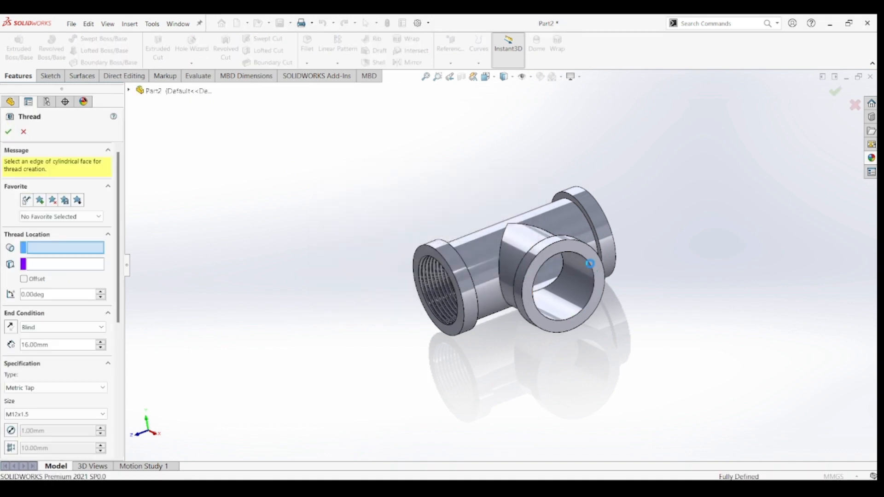
click(591, 263)
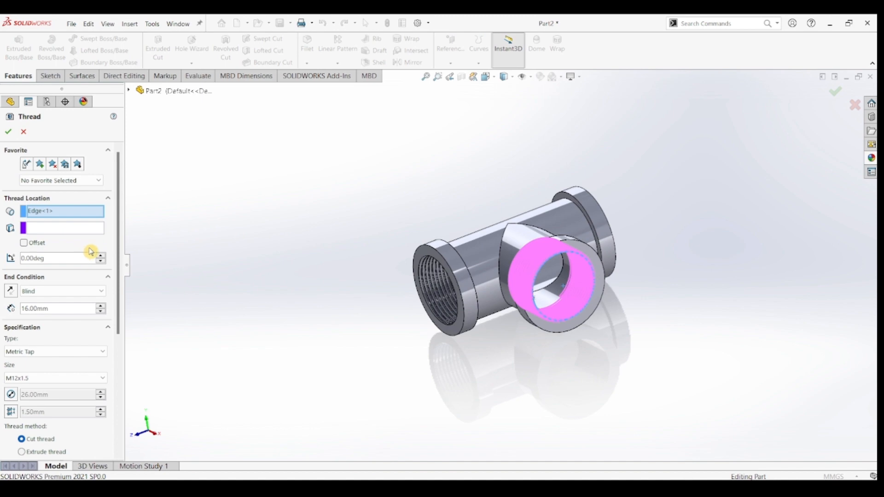
click(24, 242)
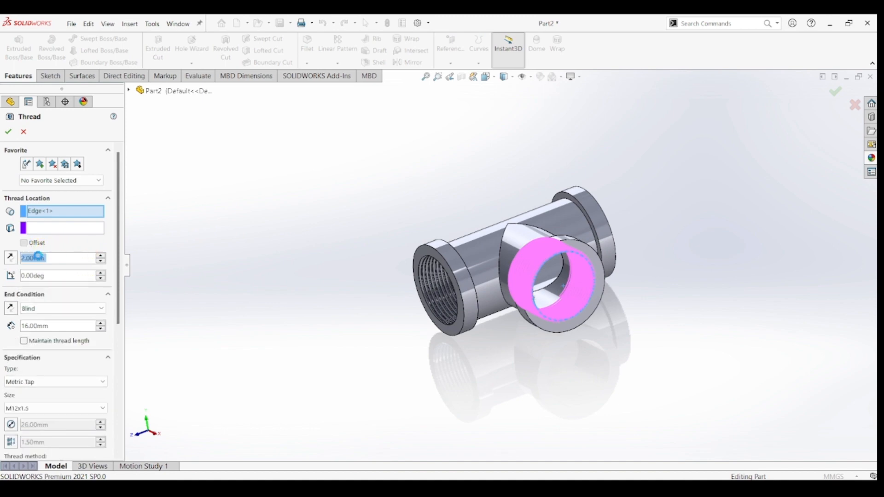
click(10, 256)
mouse_move(246, 296)
middle_down()
mouse_move(308, 288)
mouse_move(239, 306)
middle_up()
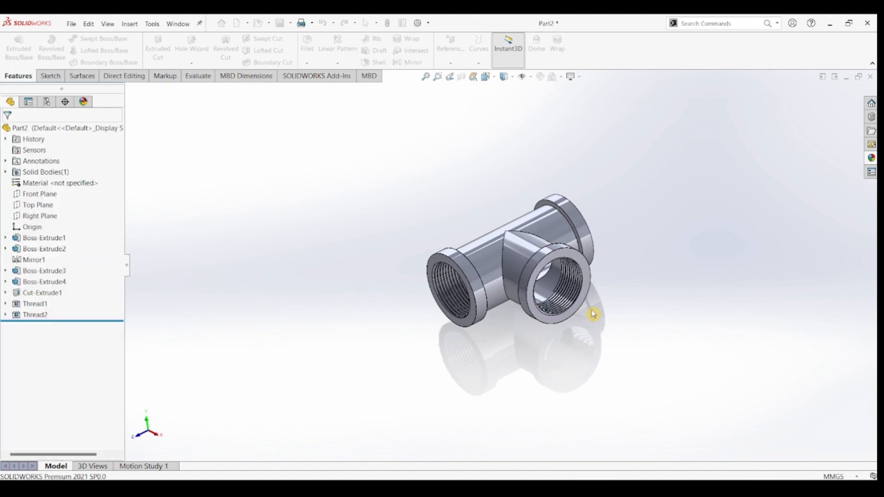
Cut a matching 16 mm deep M12x1.5 thread from the inner edge of the main pipe's opposite end, with a reversed 2 mm start offset.
middle_drag(673, 266, 593, 331)
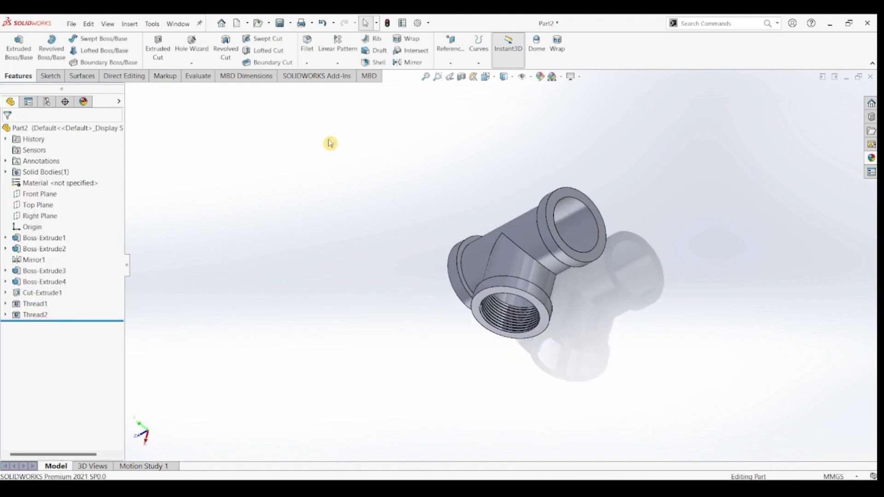
click(192, 63)
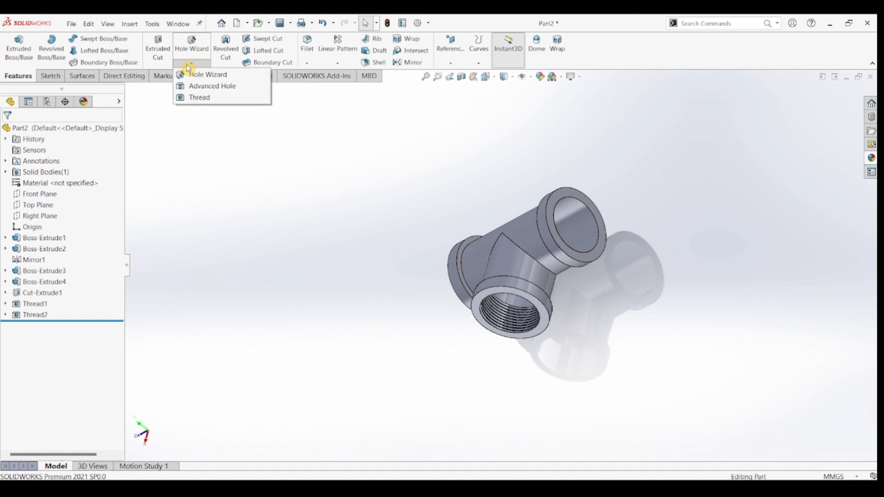
click(195, 98)
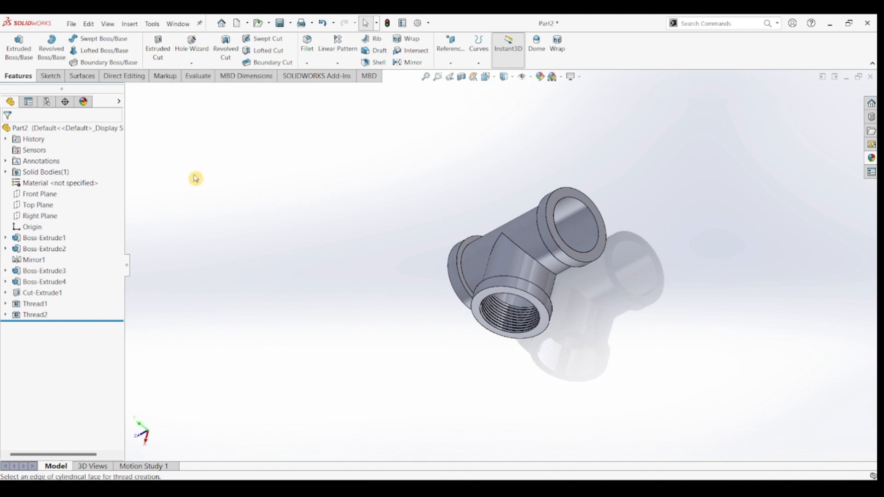
click(505, 269)
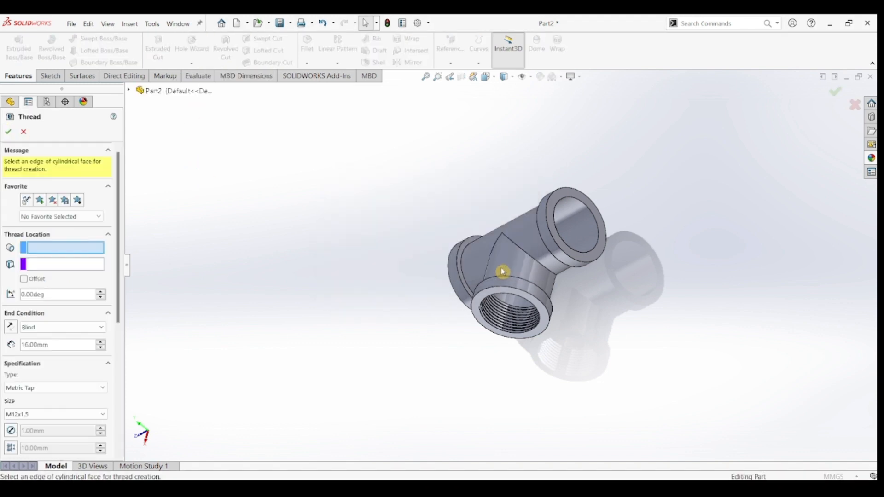
click(598, 222)
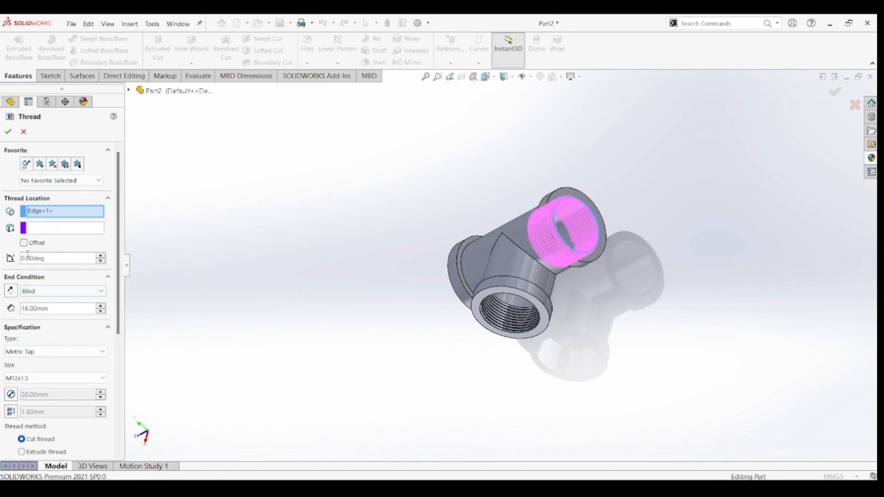
click(24, 243)
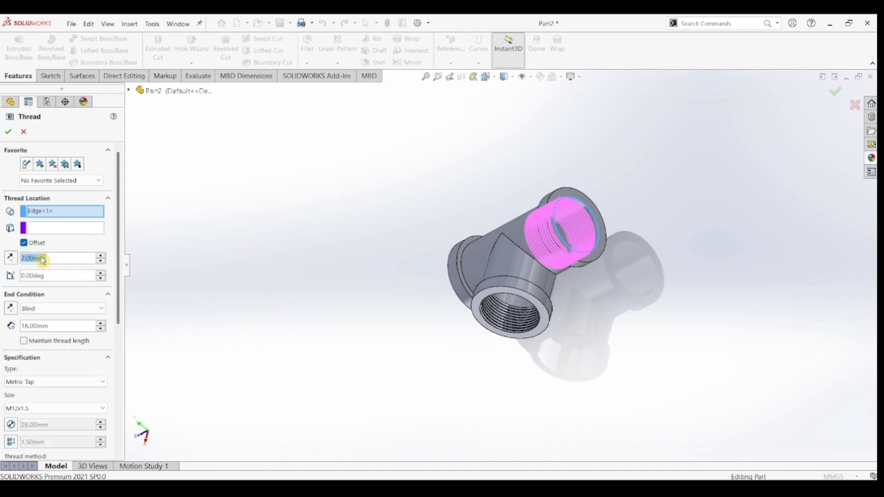
click(11, 256)
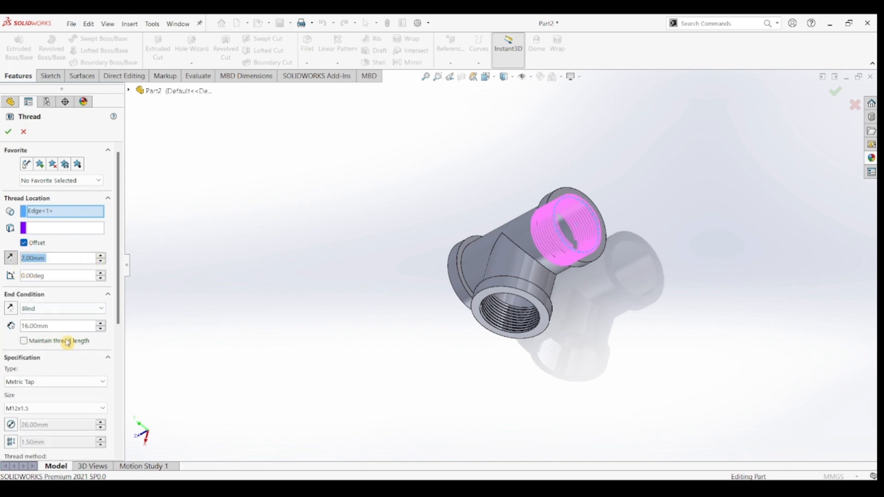
click(8, 131)
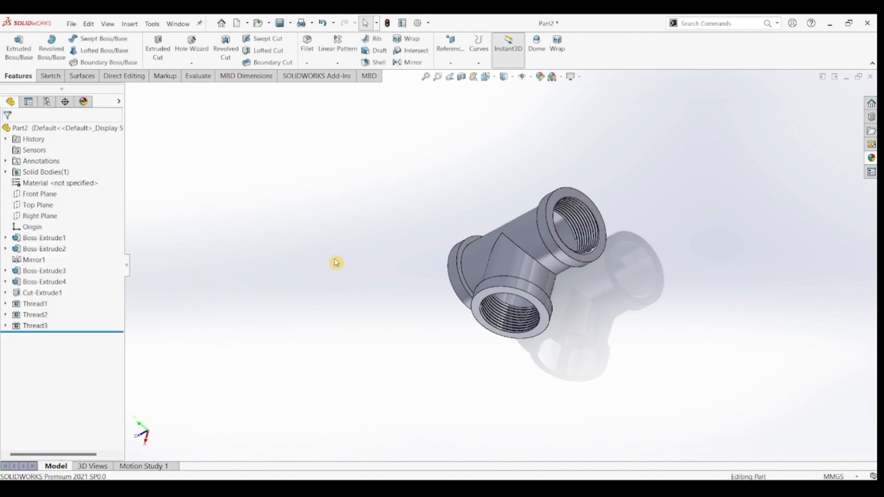
Show the fitting in isometric view and apply the polished steel appearance to the whole part.
key(ctrl+7)
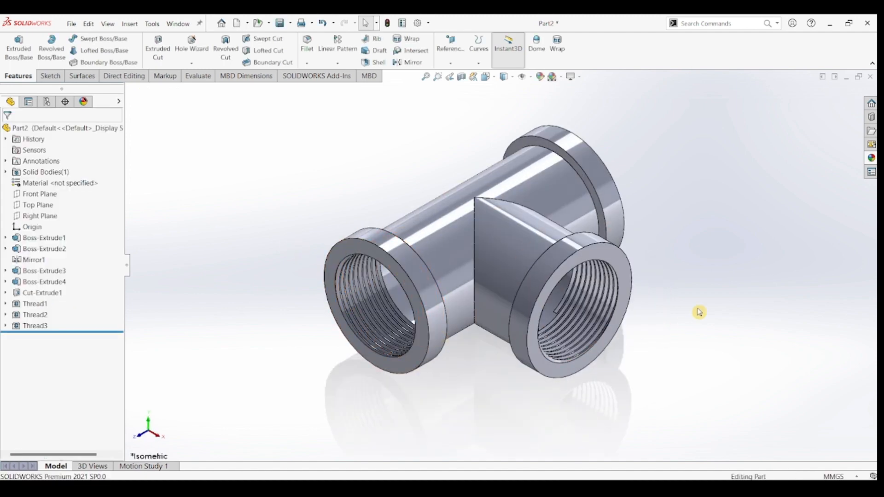
click(871, 158)
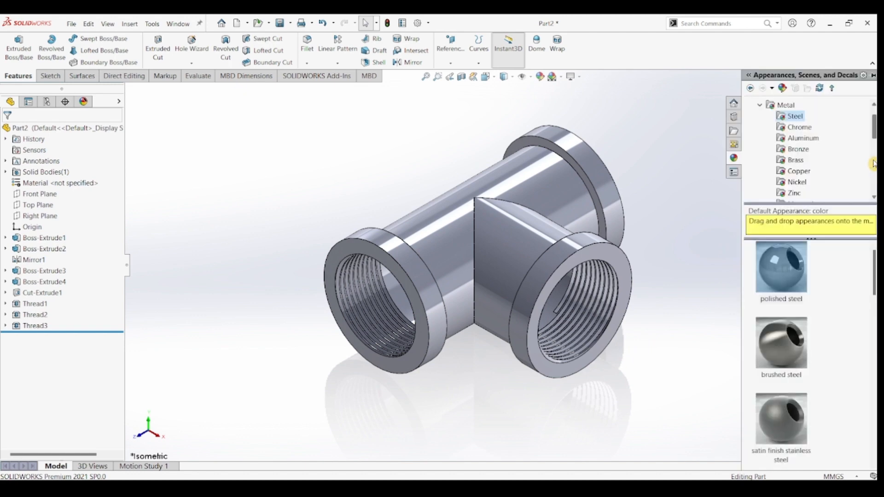
double_click(793, 264)
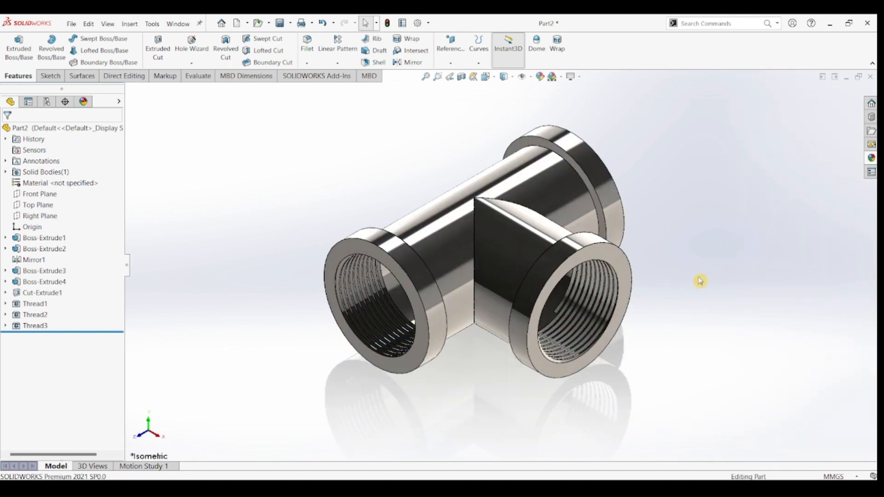